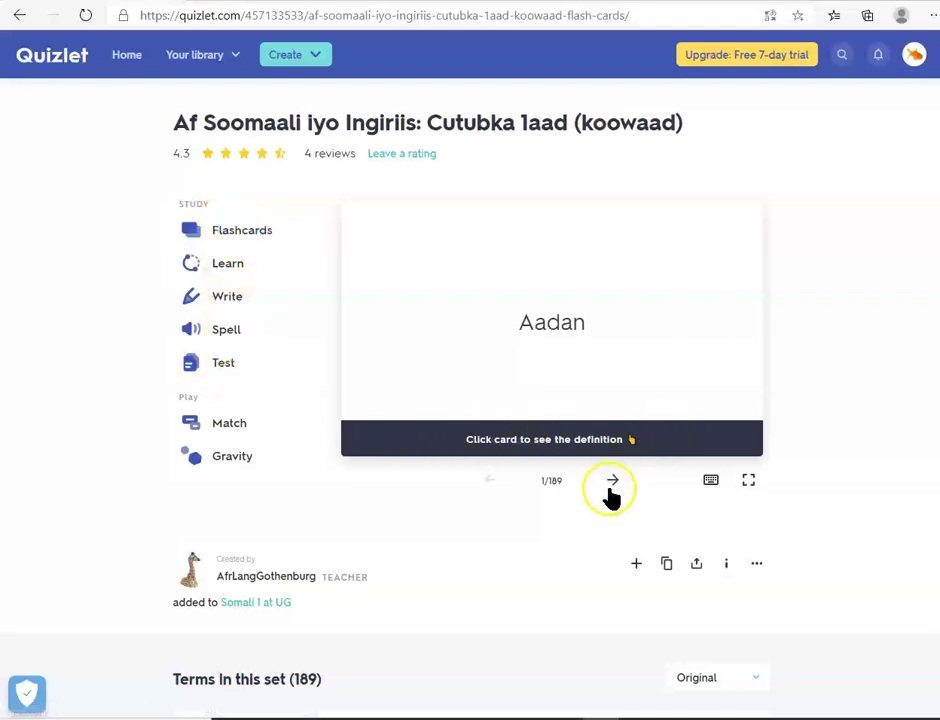
Step: Flip the first card of the Cutubka 1aad set, advance to the second, and view the Flashcards mode before returning to the set
click(589, 355)
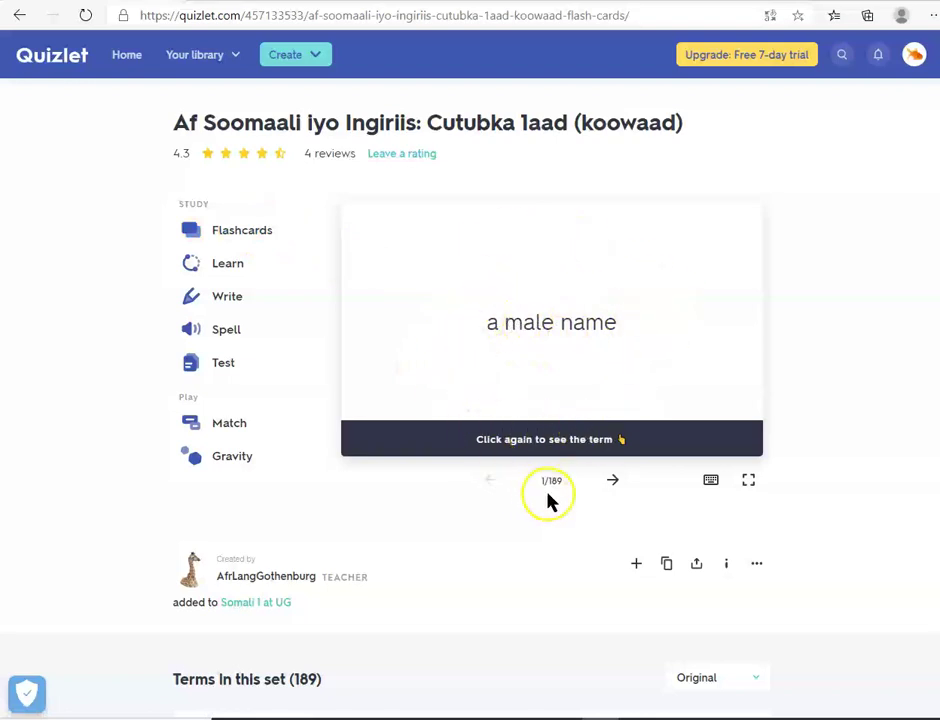
click(607, 352)
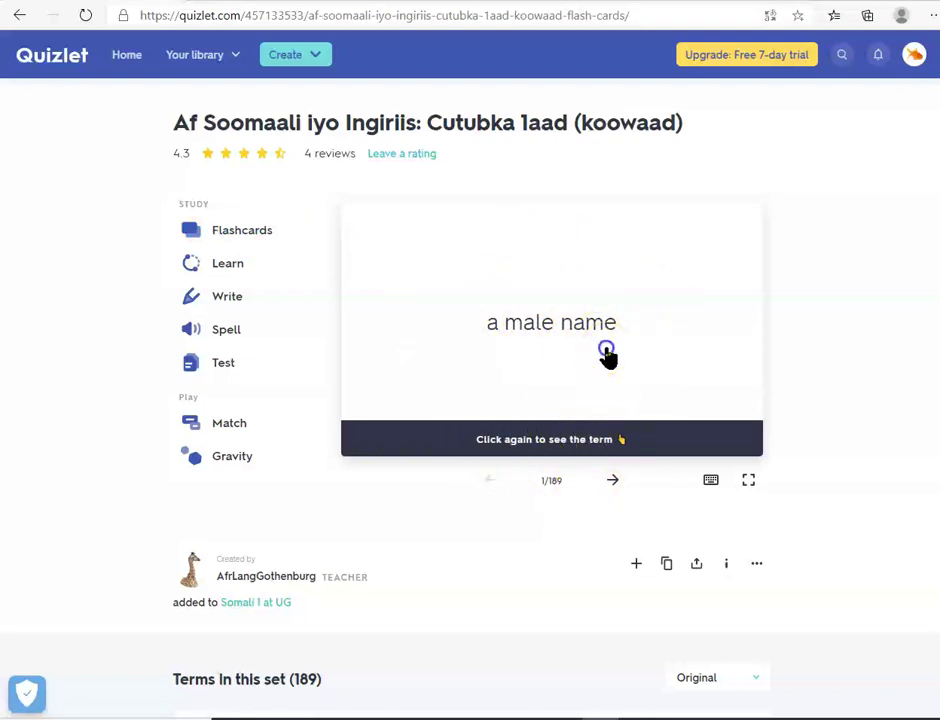
click(613, 481)
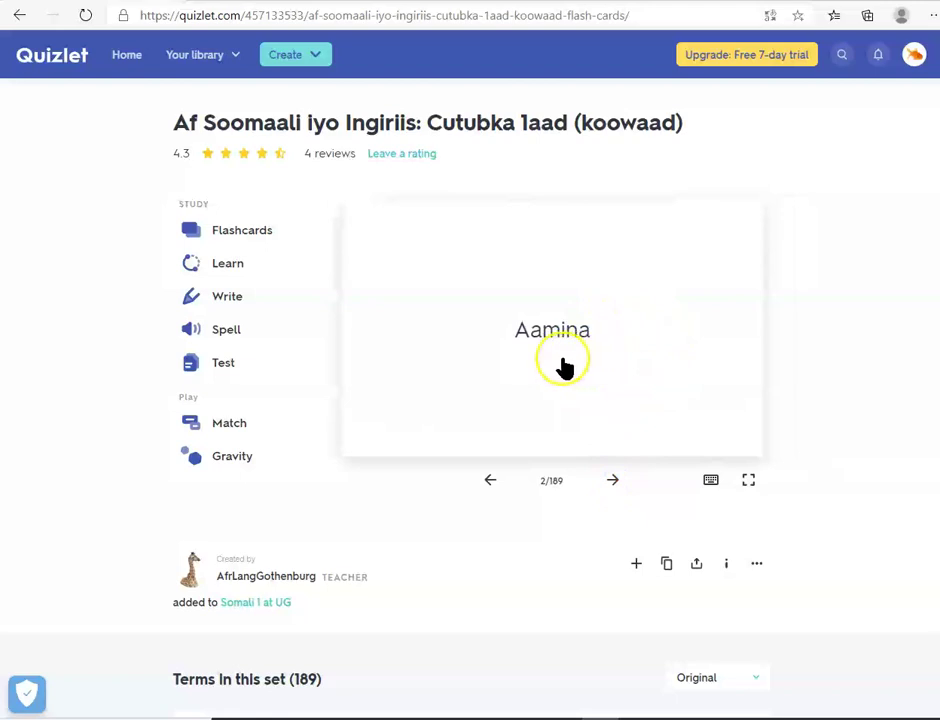
click(230, 233)
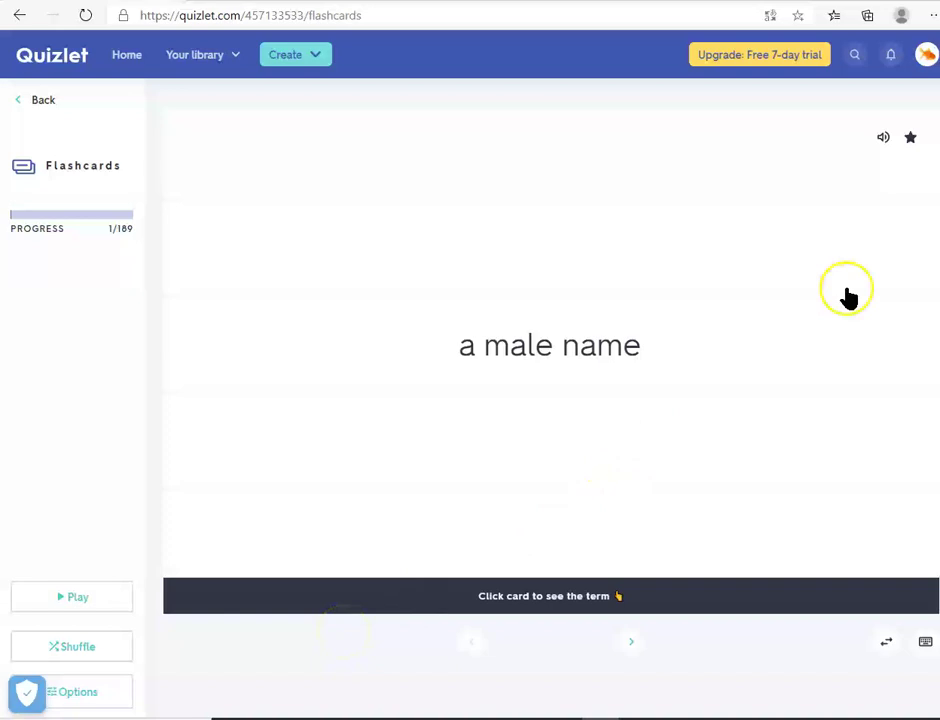
click(40, 101)
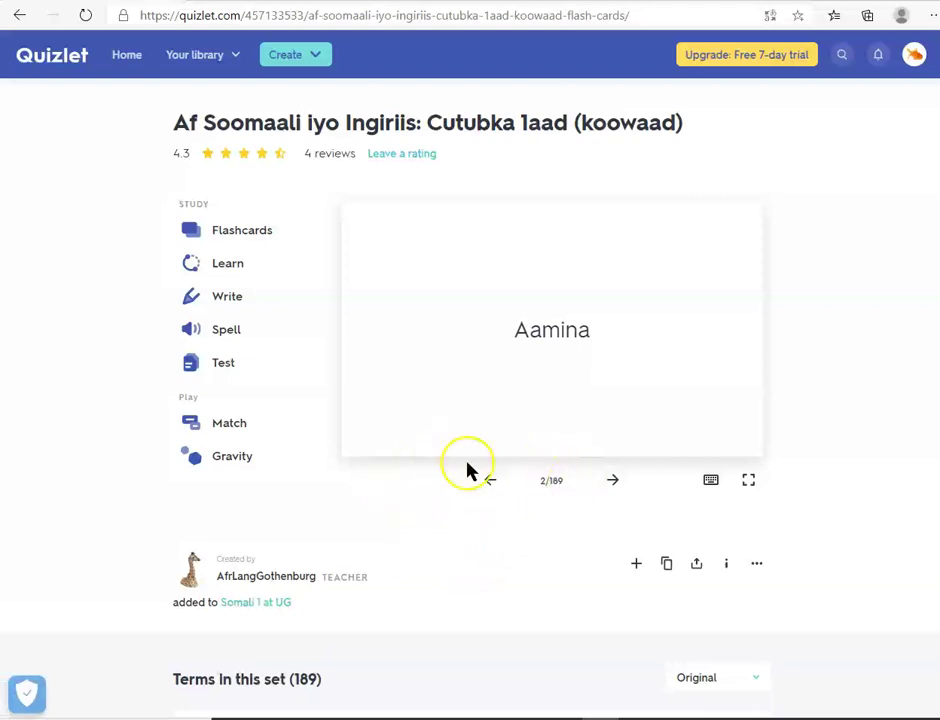
Step: Start Learn mode for the Cutubka 1aad set with the goal "Complete mastery" and the knowledge level "It's all new to me"
click(223, 270)
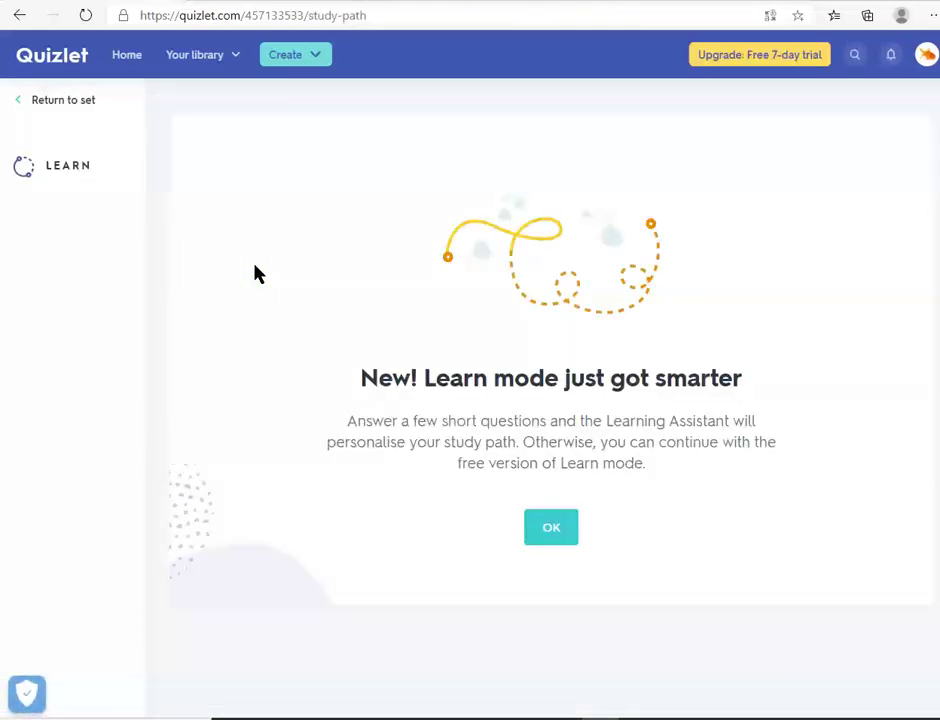
click(558, 532)
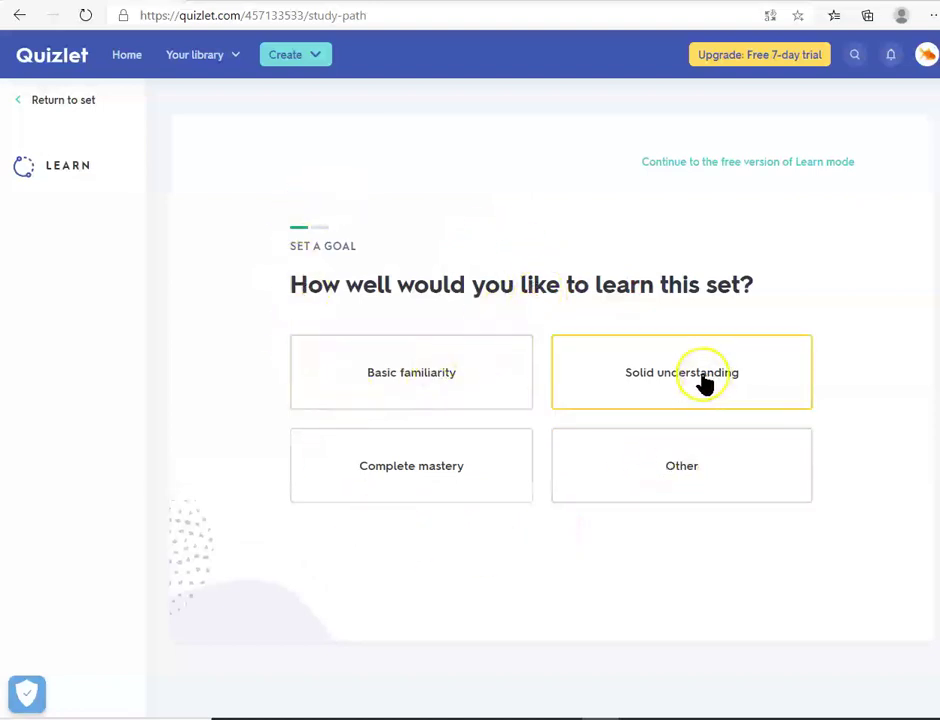
click(418, 458)
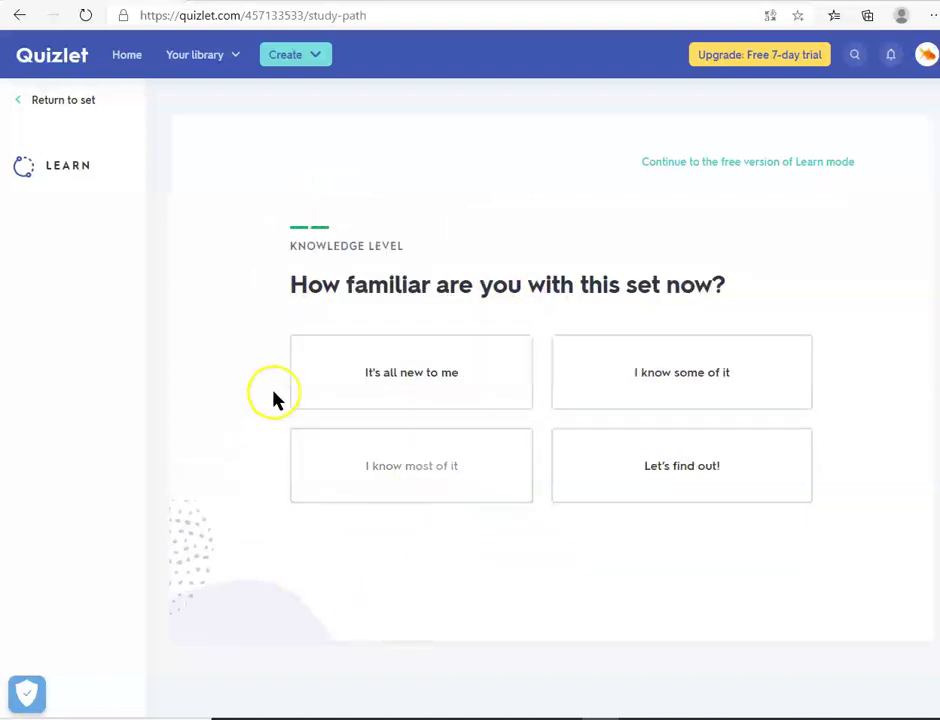
click(405, 372)
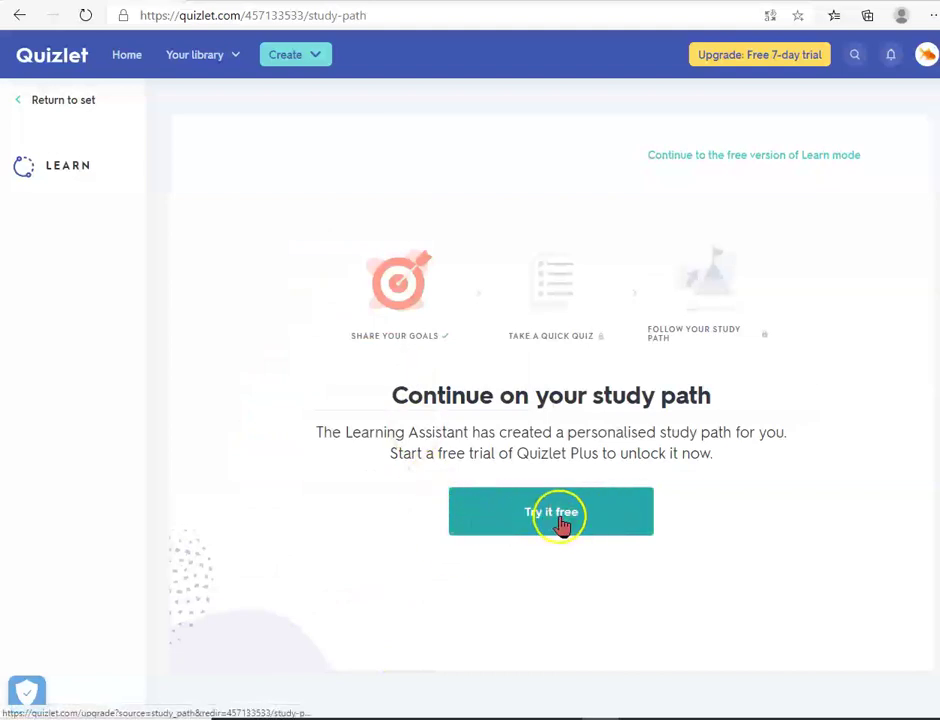
Step: View the free trial offer for the personalised study path, go back to the free Learn mode, and return to the set
click(567, 522)
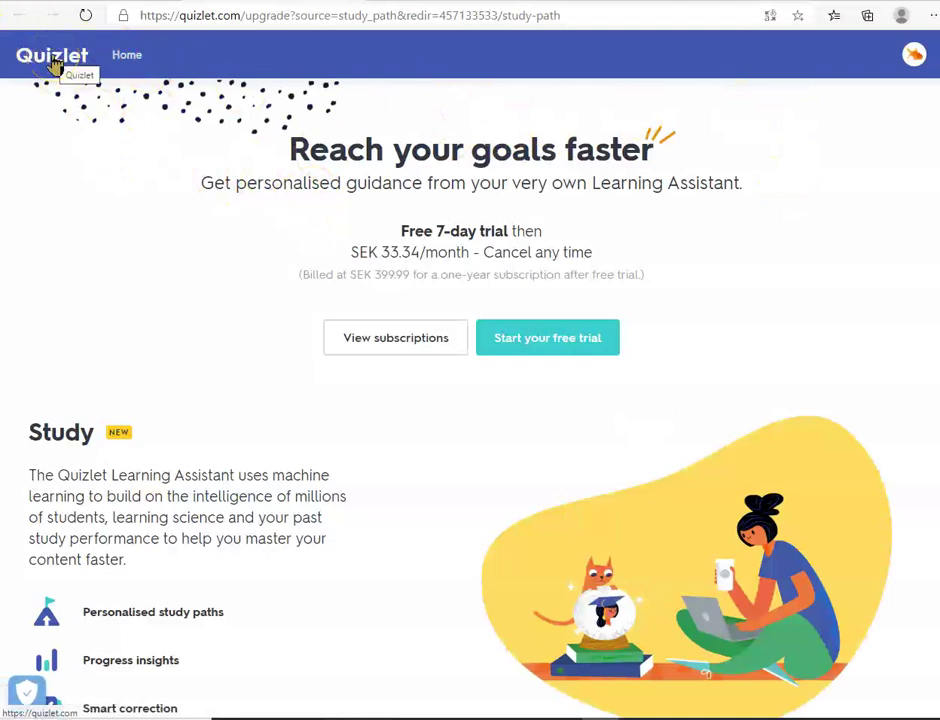
click(52, 14)
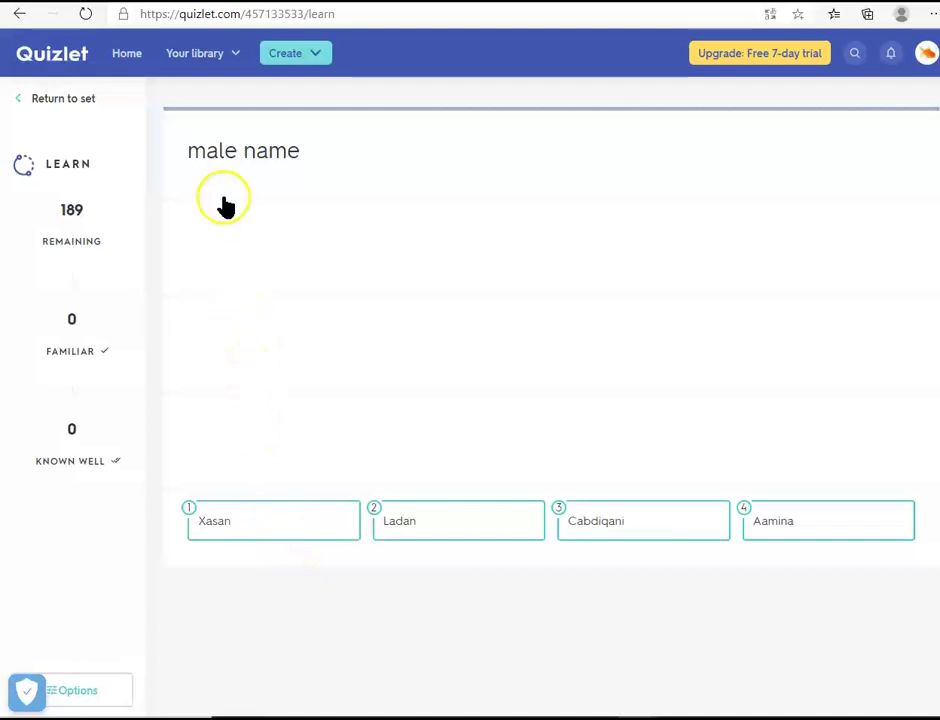
click(60, 101)
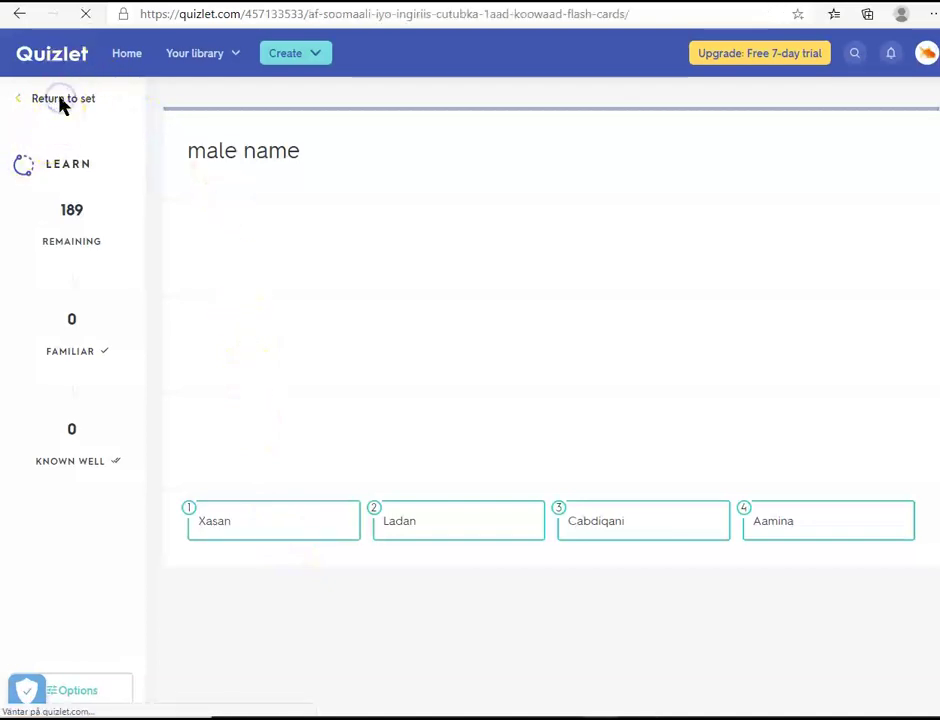
Step: View the Write mode of the Cutubka 1aad set and return to the set page
click(233, 298)
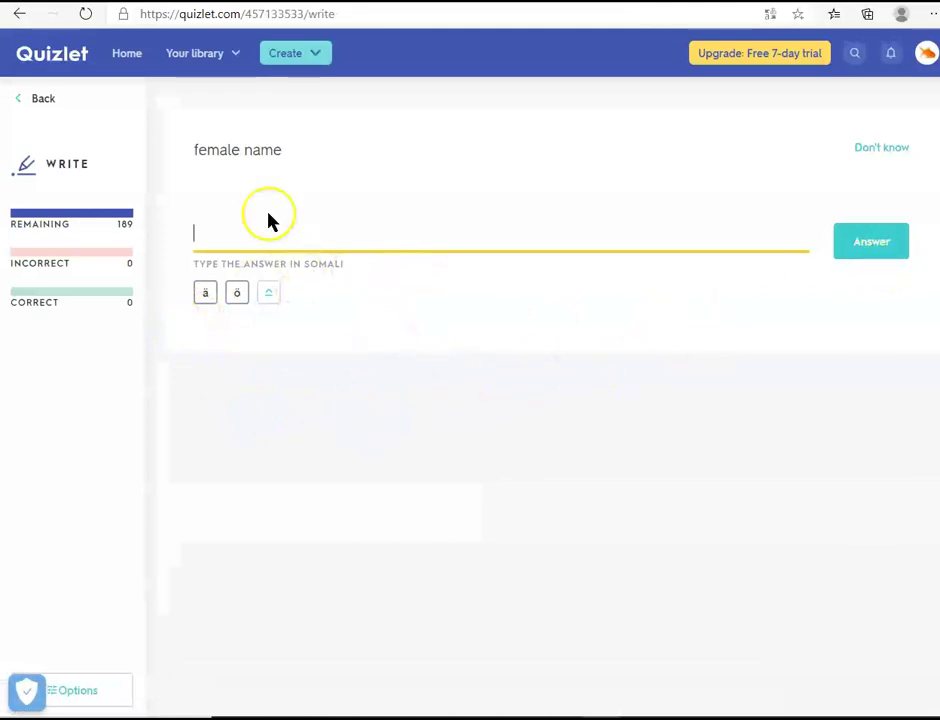
click(36, 101)
Step: In Spell mode, play the audio for "a drinking glass", submit the answer "galaas", and return to the set
click(225, 330)
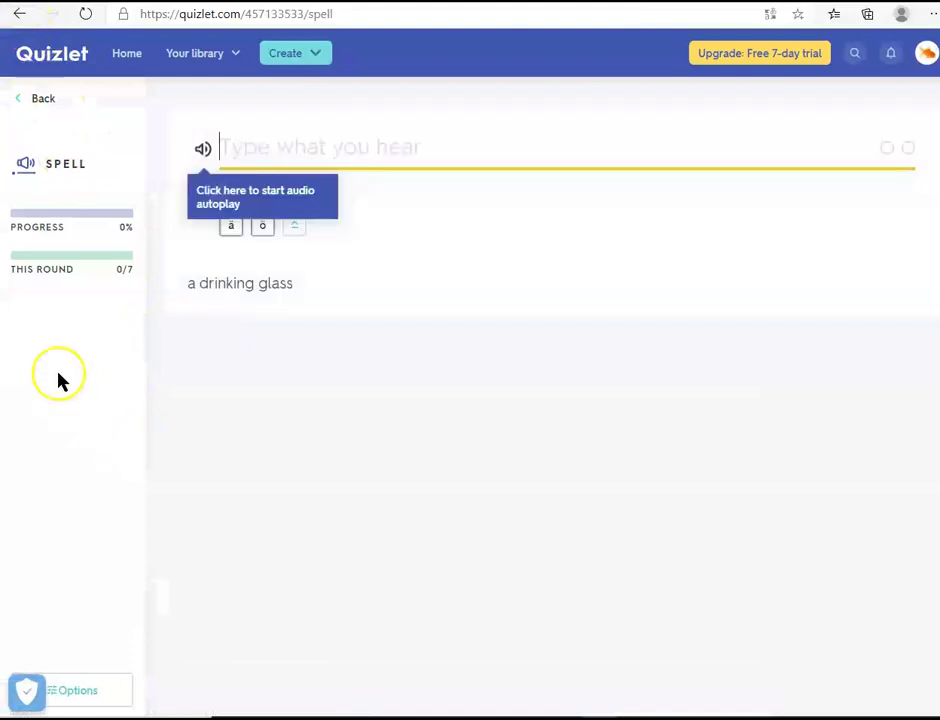
click(202, 150)
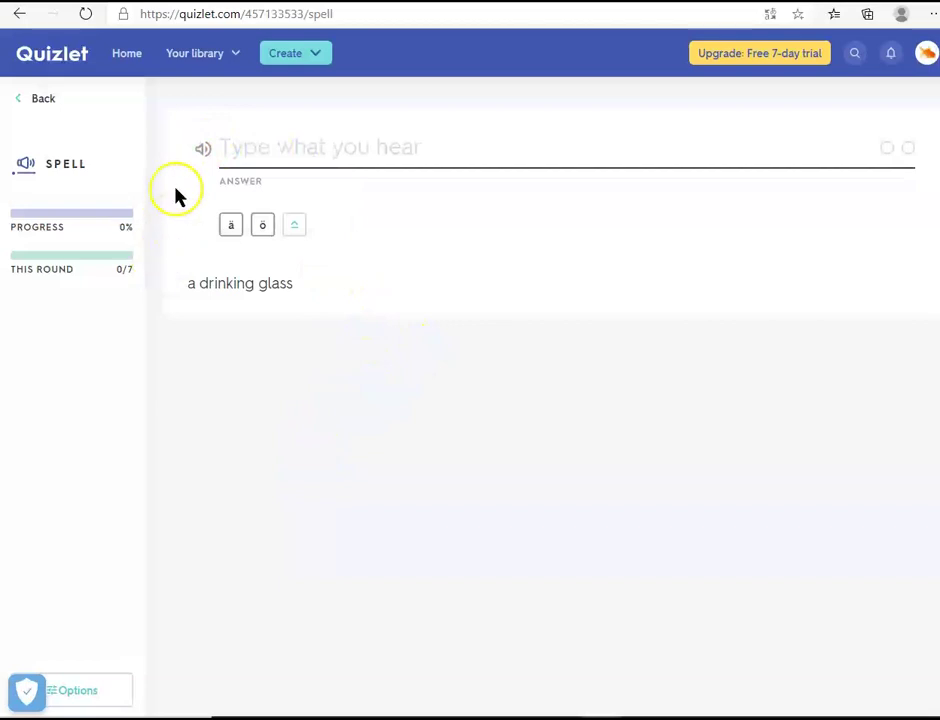
click(237, 150)
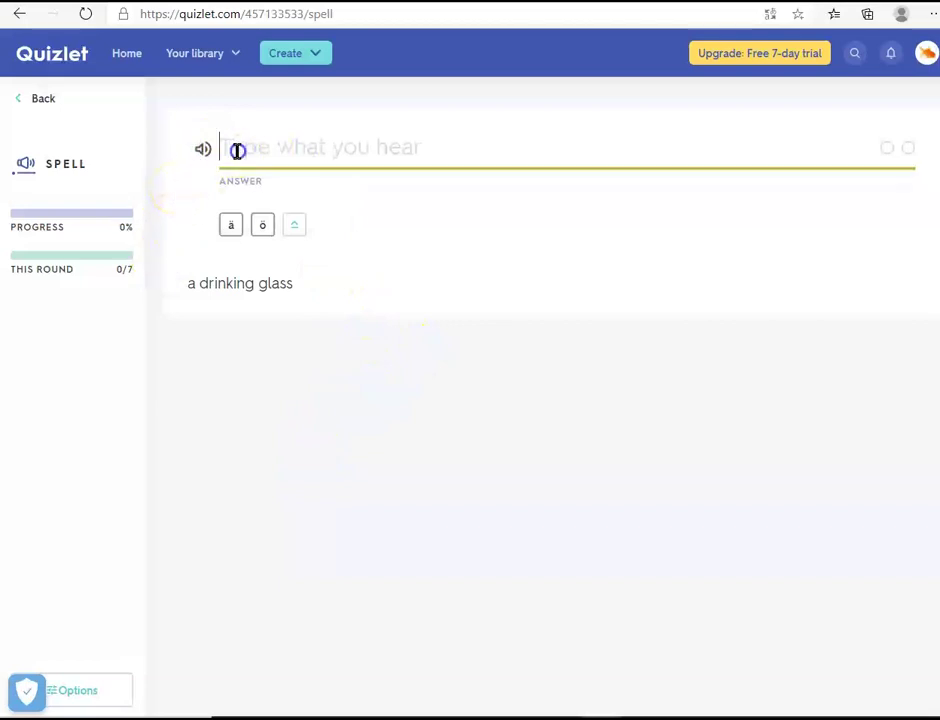
text(galaas)
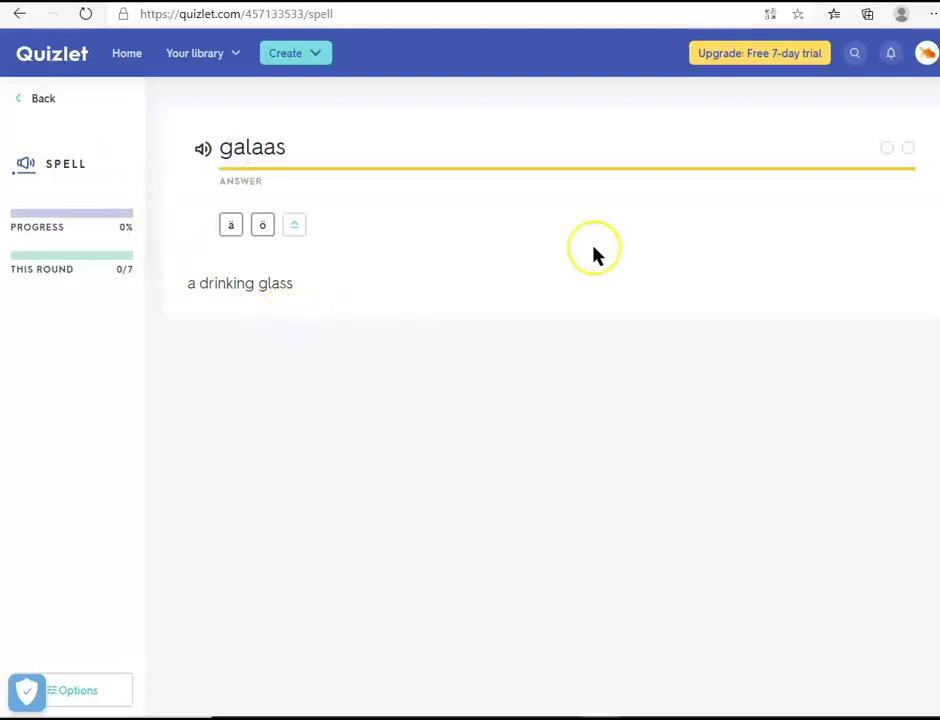
click(652, 256)
click(522, 147)
key(Return)
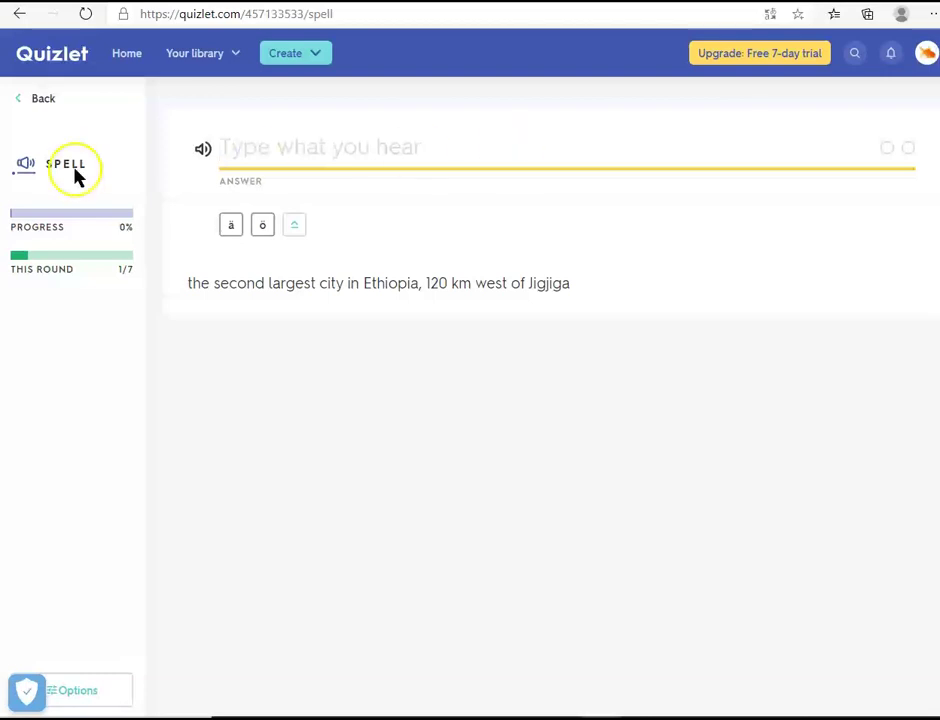
click(36, 99)
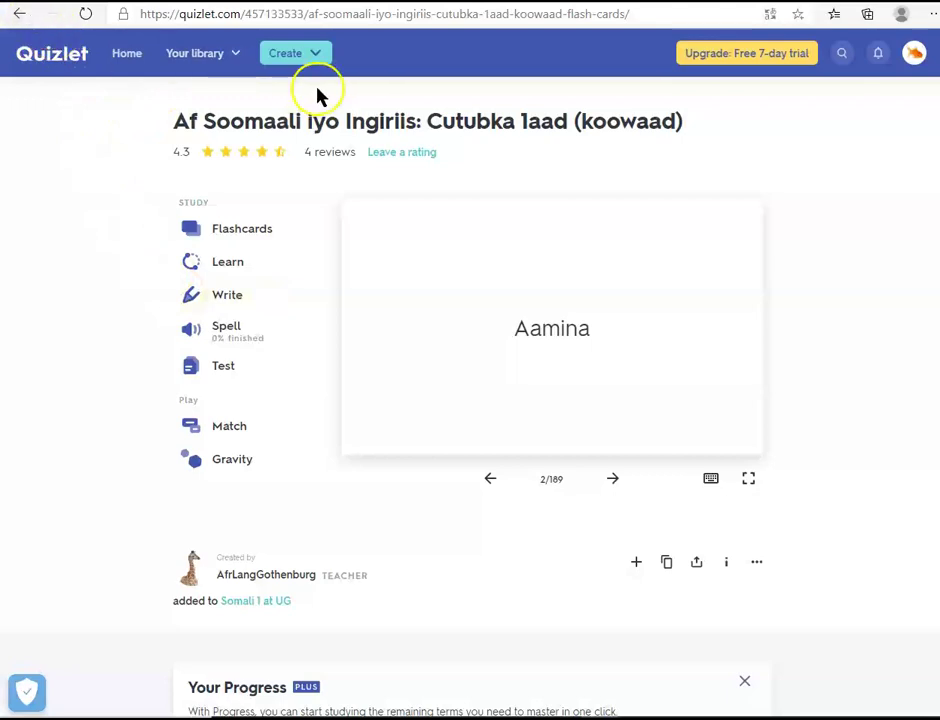
Step: Open the set "Af Soomaali iyo Ingiriis: Cutubka 2aad (labaad)" from the Somali 1 at UG class
click(72, 60)
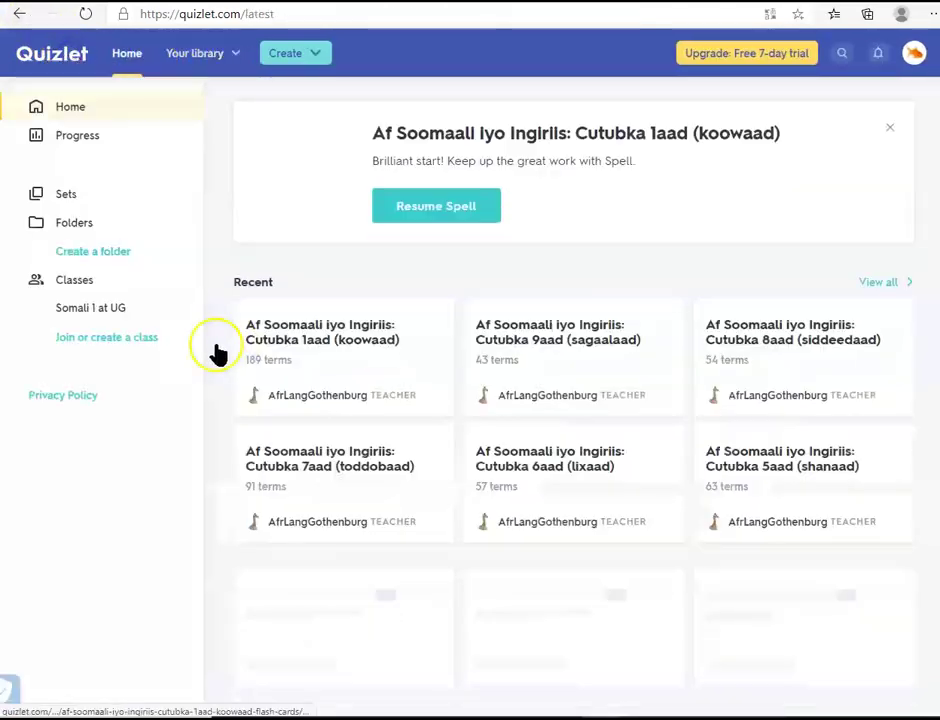
click(95, 309)
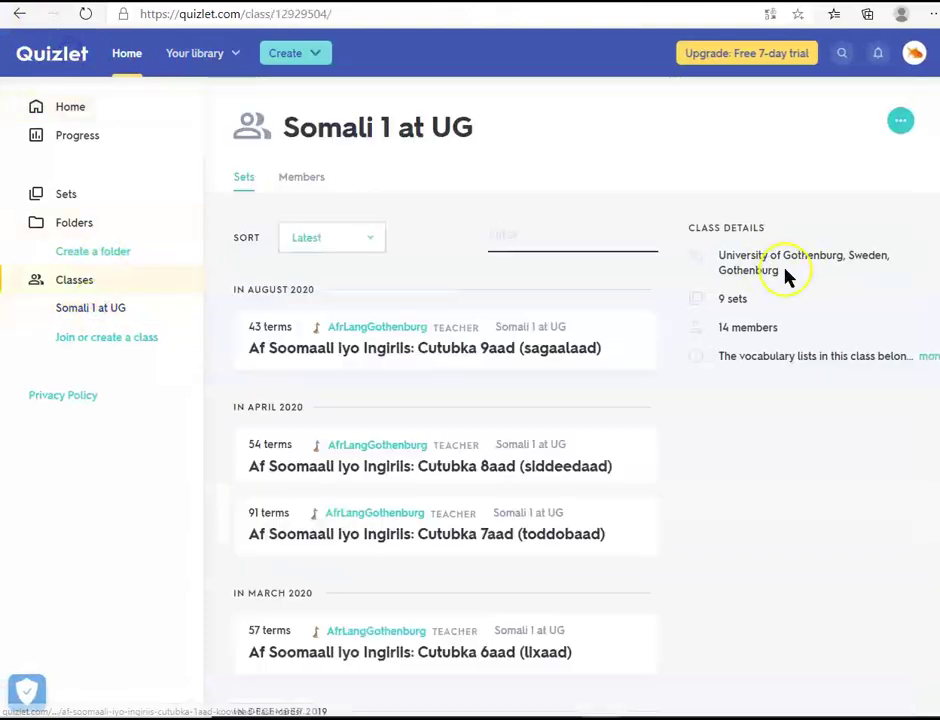
scroll(445, 400, down, 5)
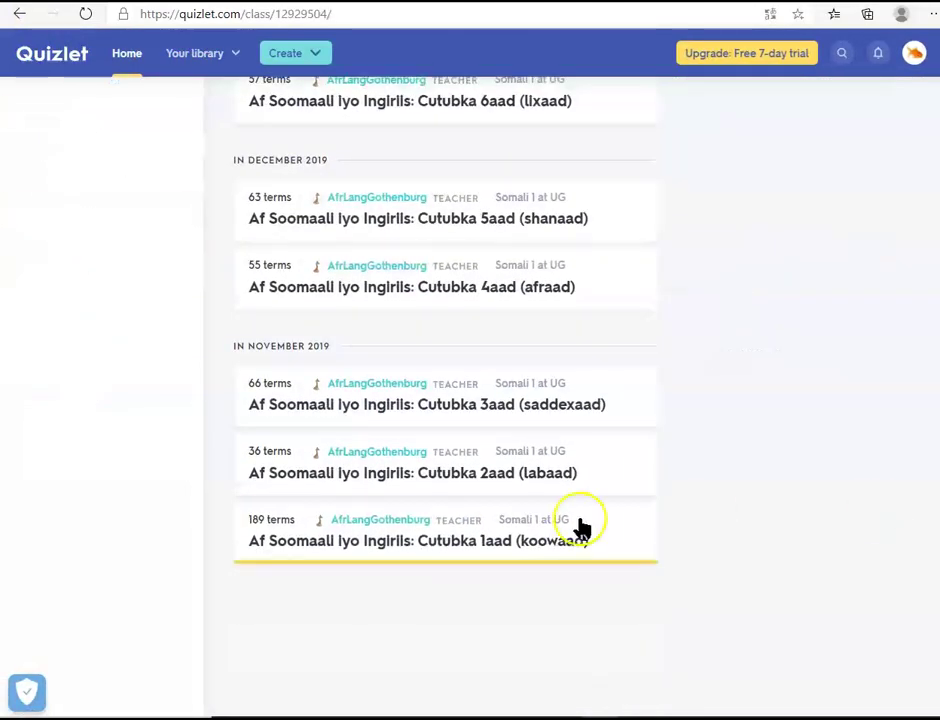
click(485, 472)
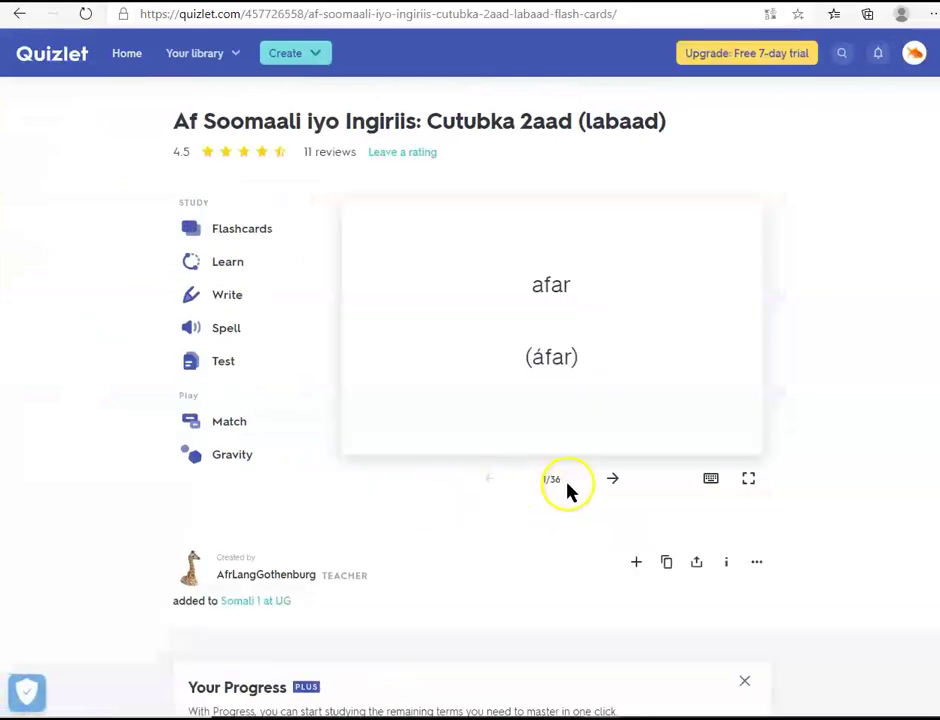
Step: Start the free version of Learn mode for the Cutubka 2aad set
click(237, 267)
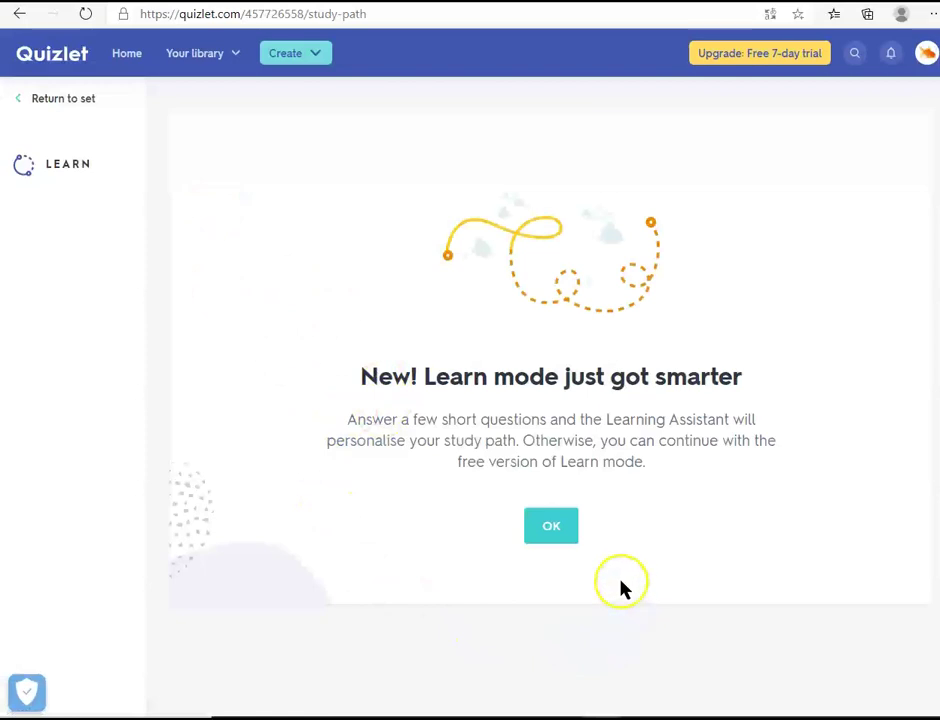
click(550, 537)
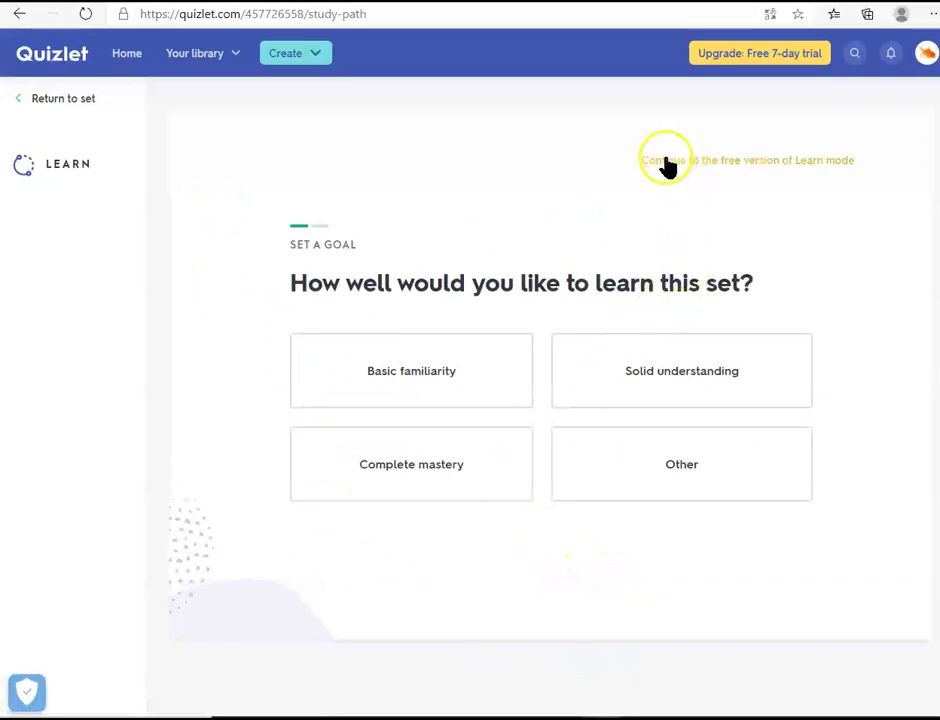
click(782, 165)
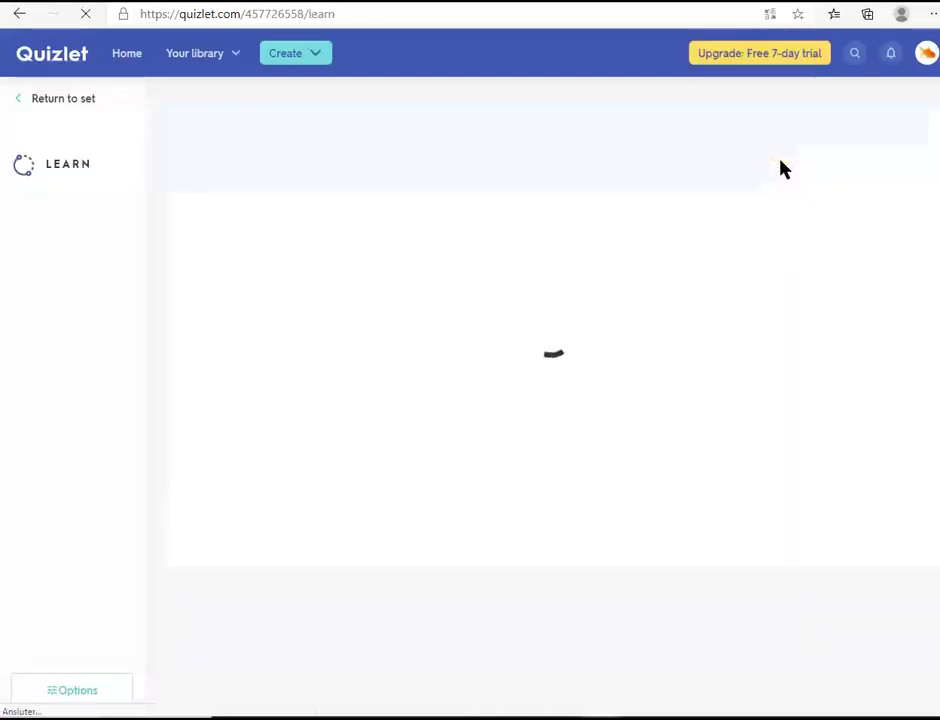
Step: Answer the Learn questions with "aqal" for house, "arday" for male student and "oo" for and, then return to the set
click(202, 167)
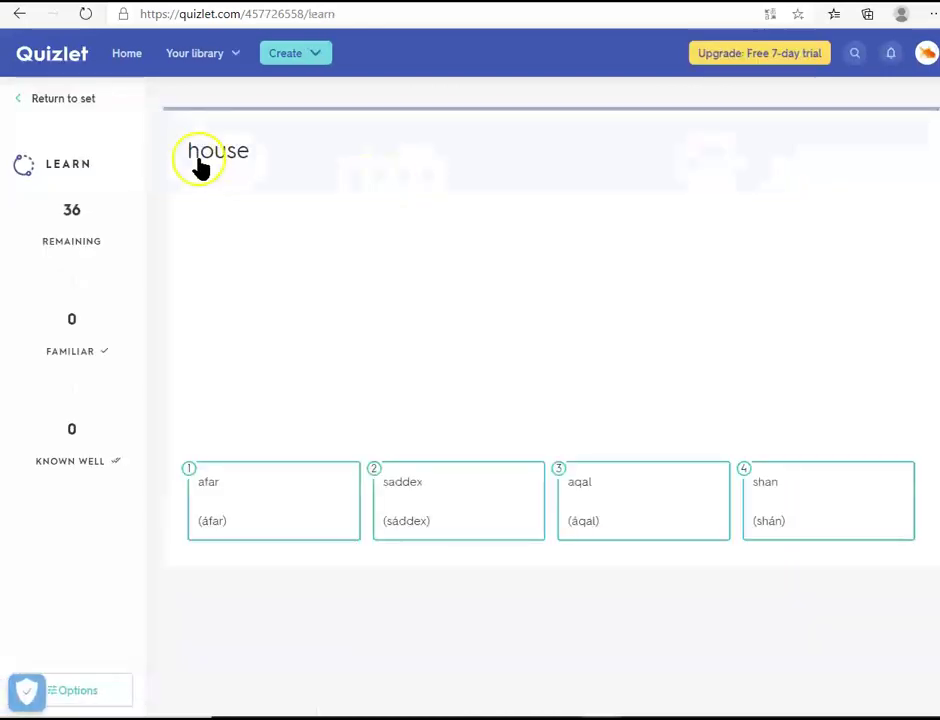
click(588, 529)
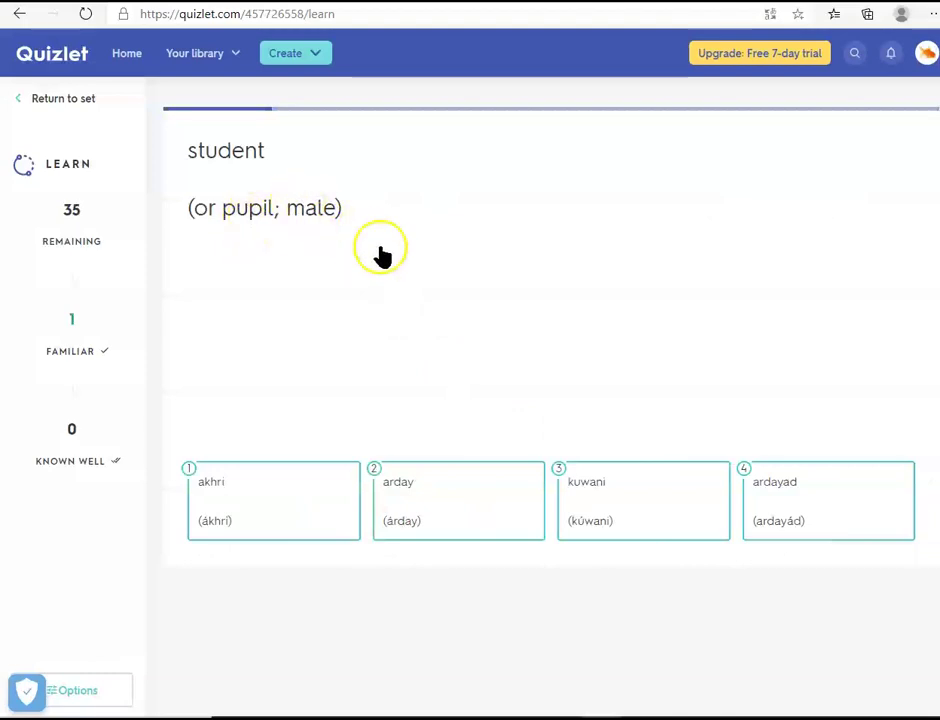
click(408, 520)
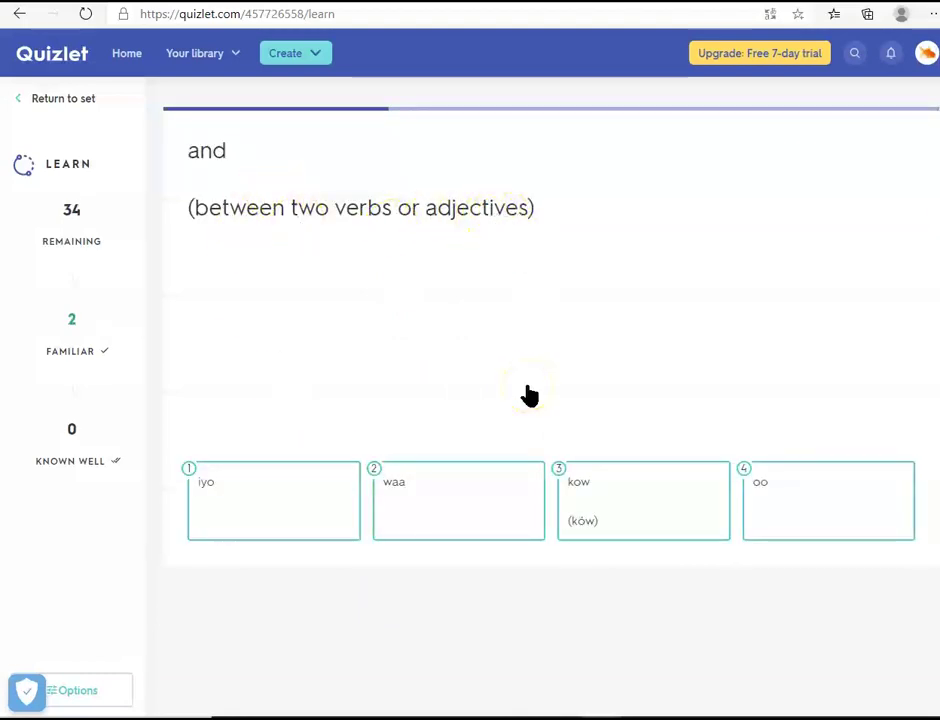
click(791, 497)
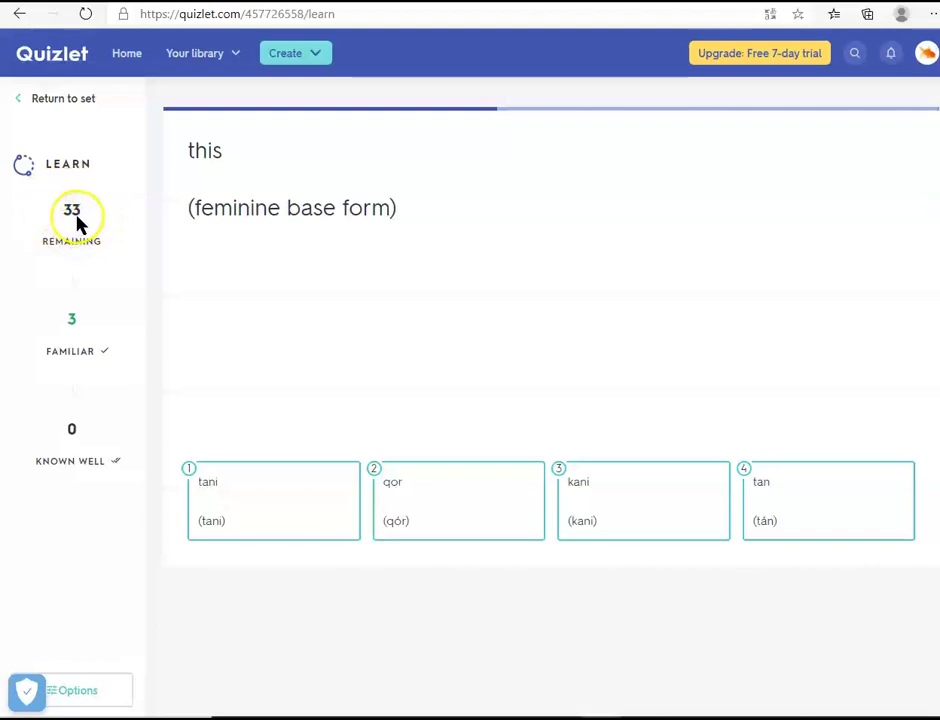
click(64, 100)
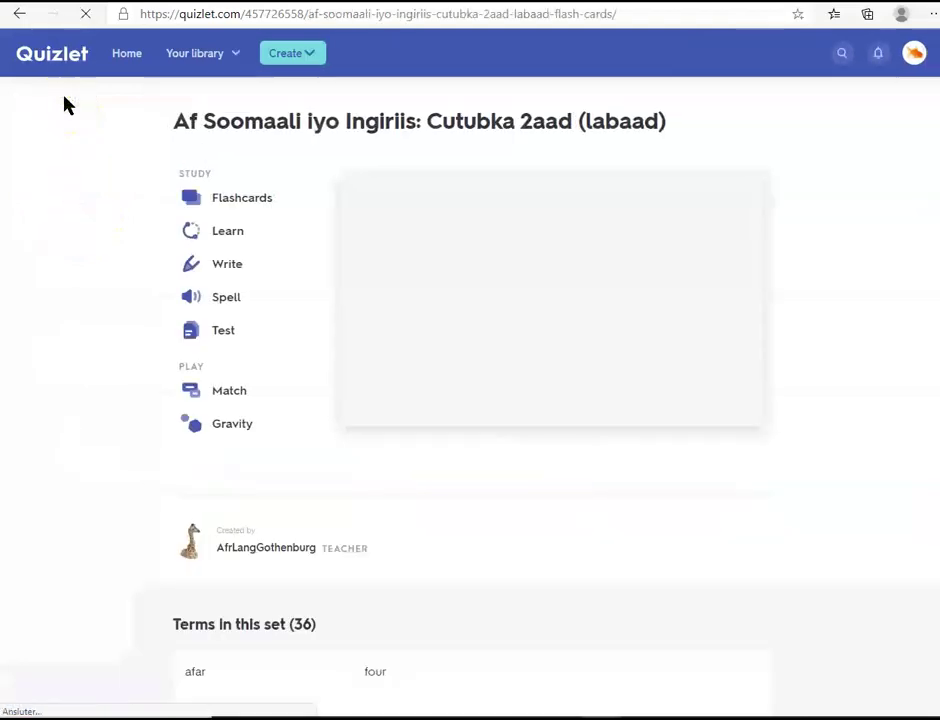
Step: View the Flashcards mode of the Cutubka 2aad set and return to the set page
click(244, 230)
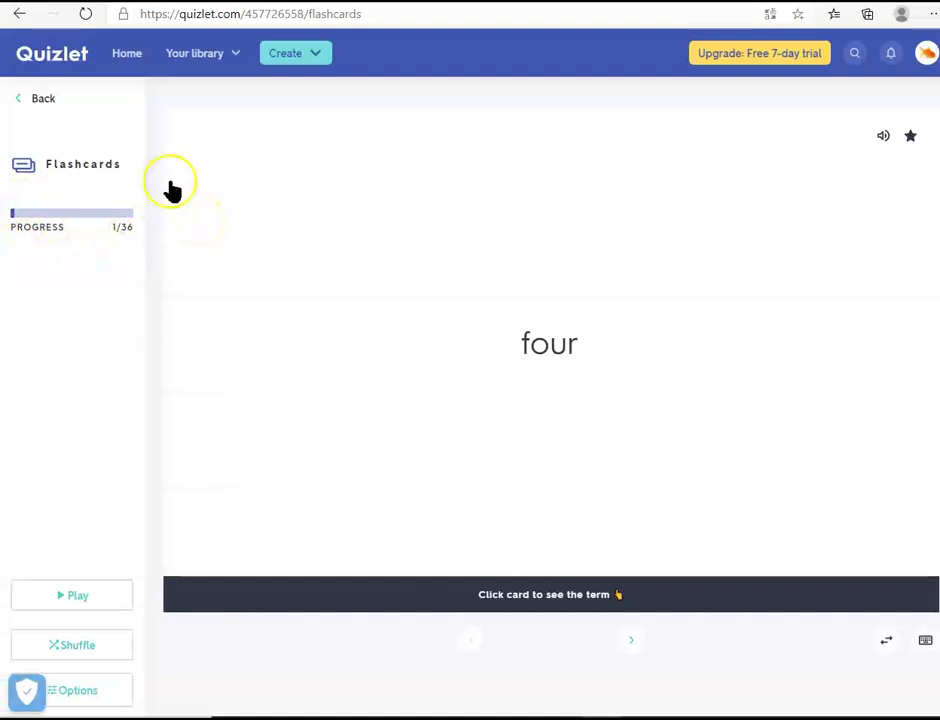
click(45, 100)
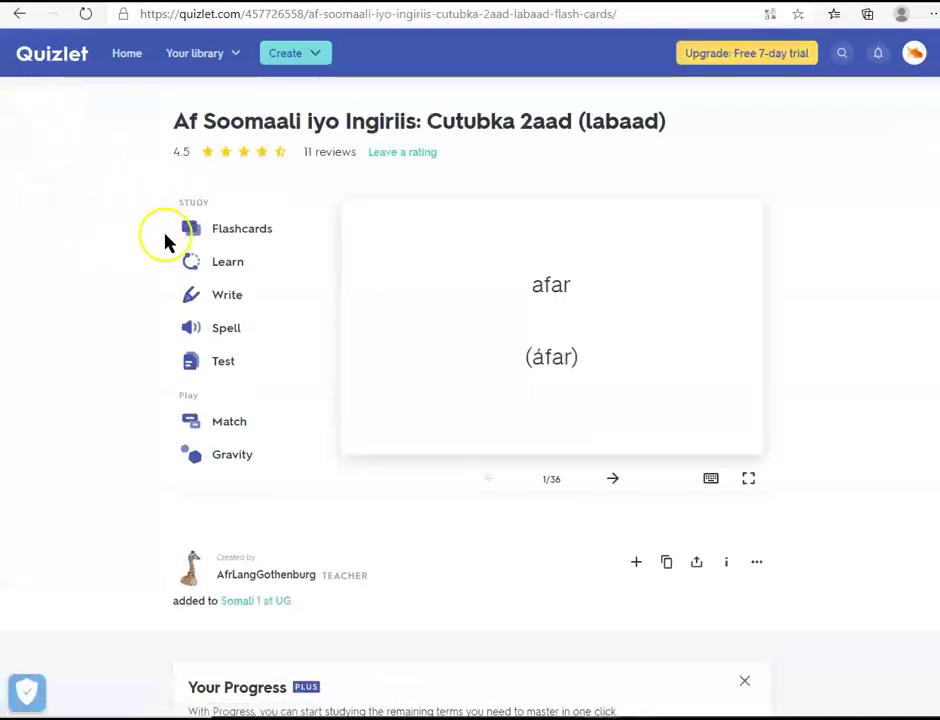
click(265, 229)
click(256, 237)
Step: View the Learn mode question for the Cutubka 2aad set and its progress counts, then return to the set
click(243, 270)
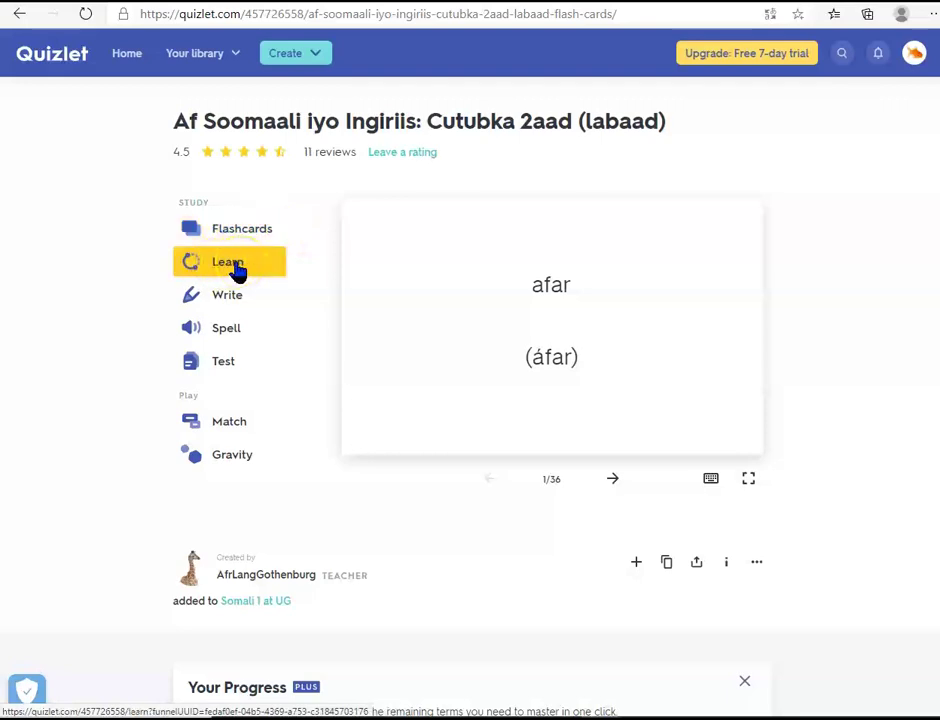
click(226, 271)
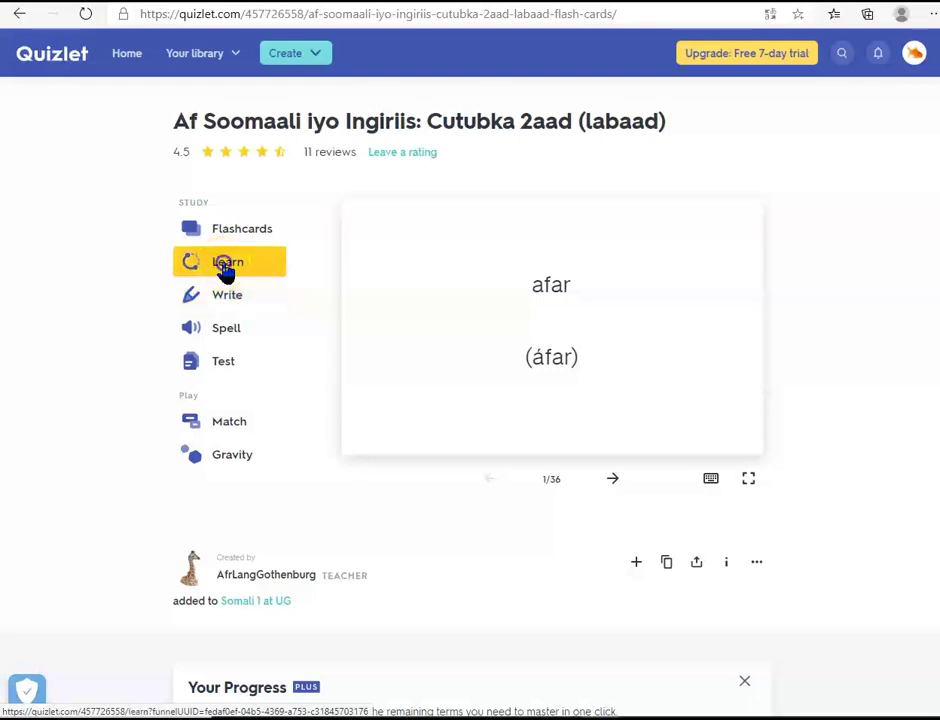
click(384, 258)
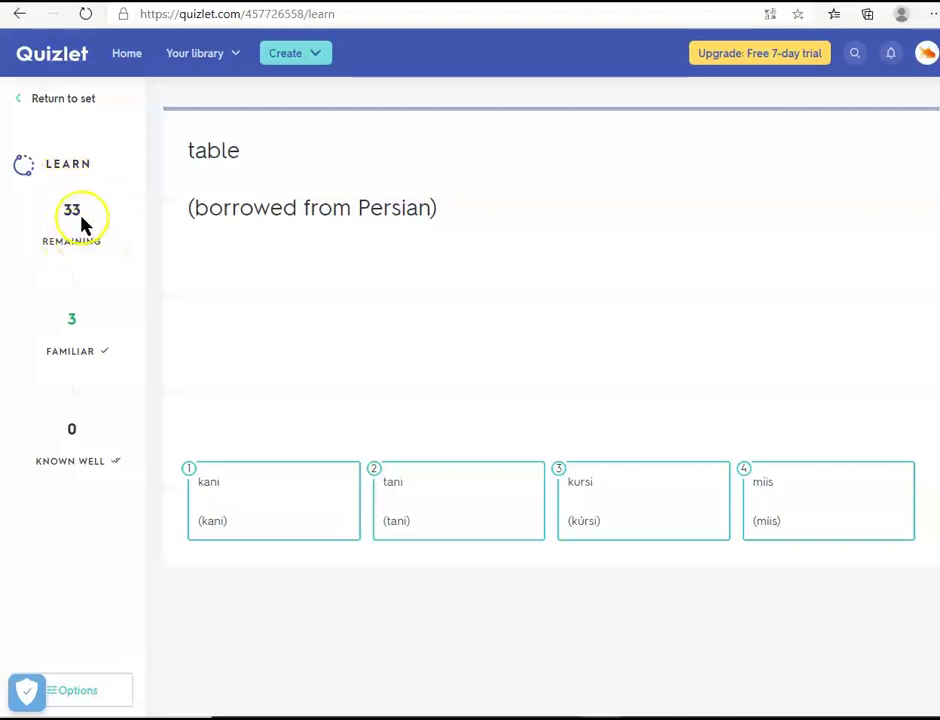
click(46, 102)
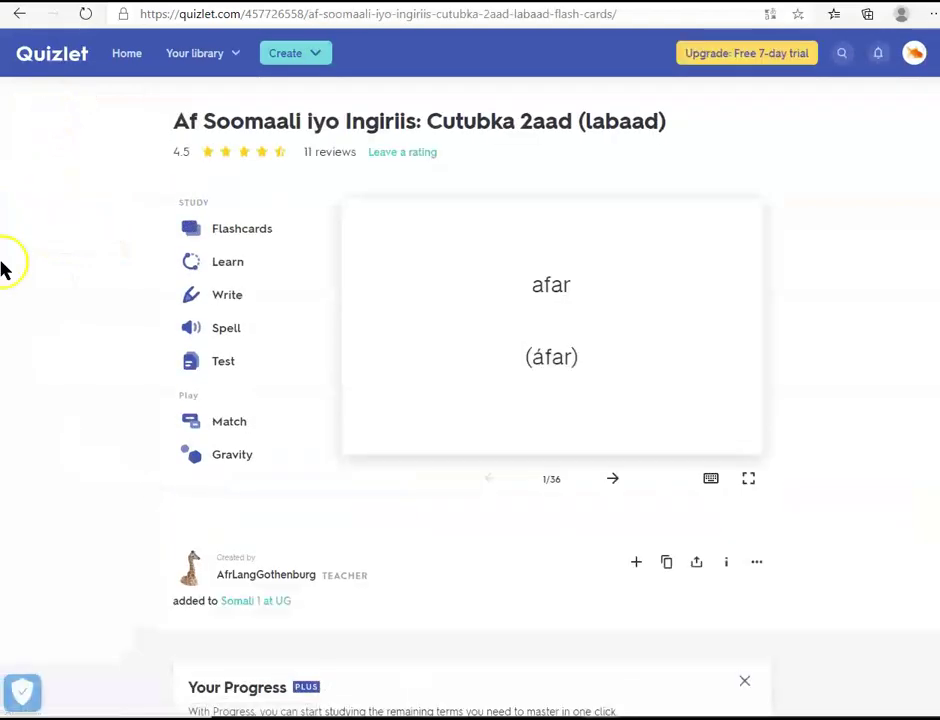
Step: Start Write mode for the Cutubka 2aad set and answer "toddoba" for seven
click(229, 298)
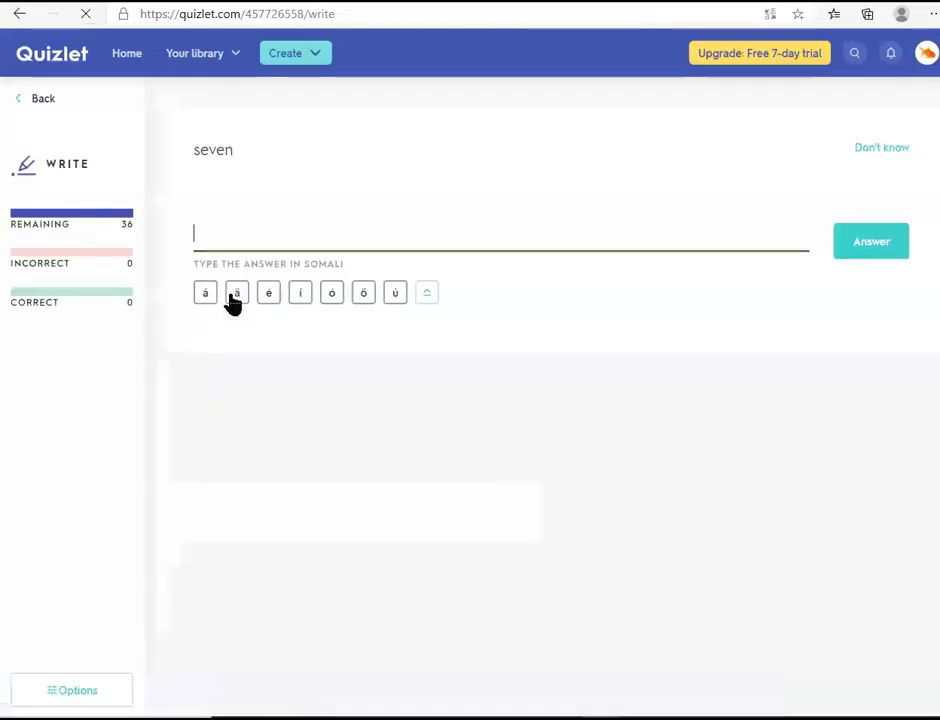
click(427, 178)
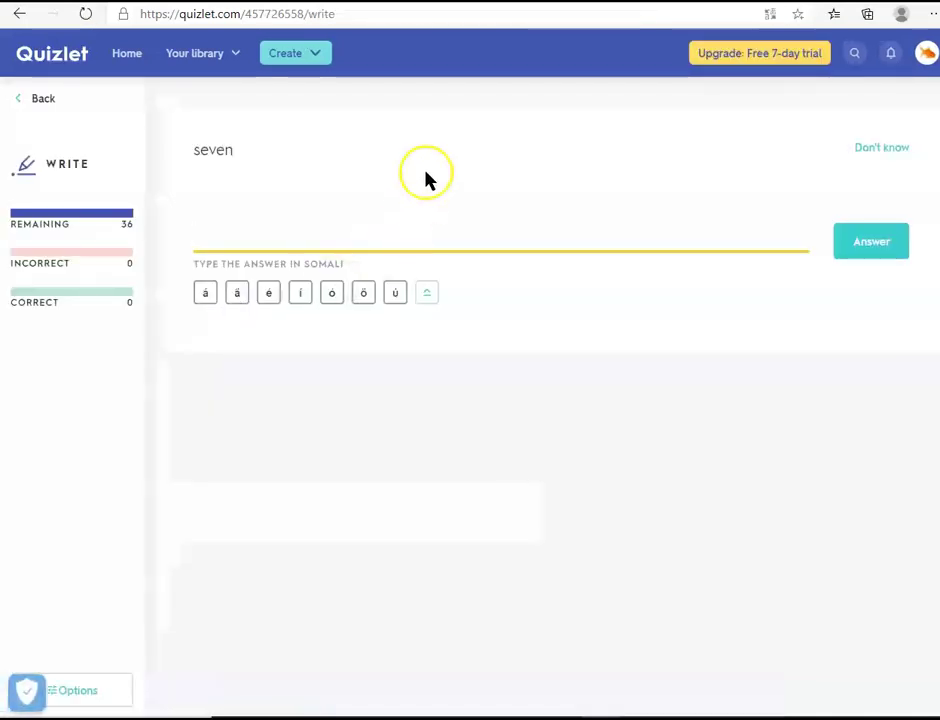
text(tddoba)
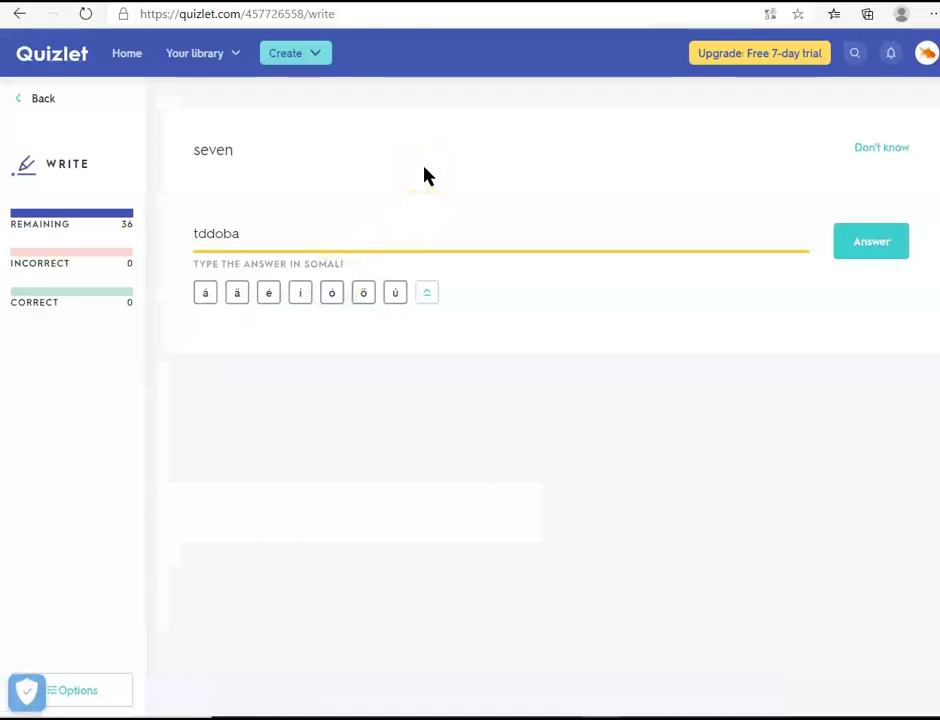
text(ba)
key(Return)
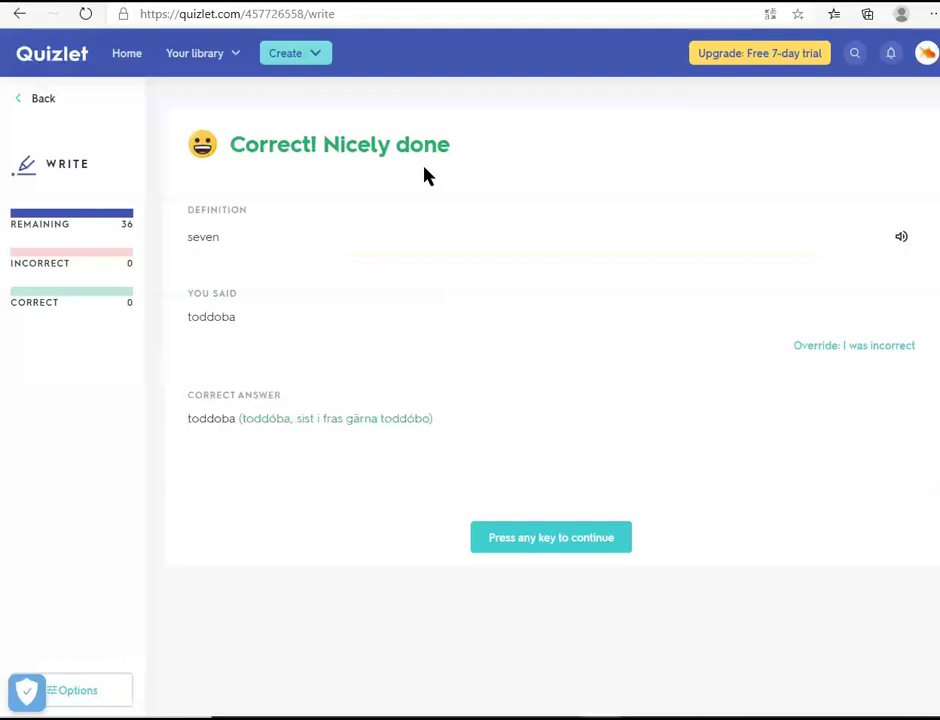
key(Return)
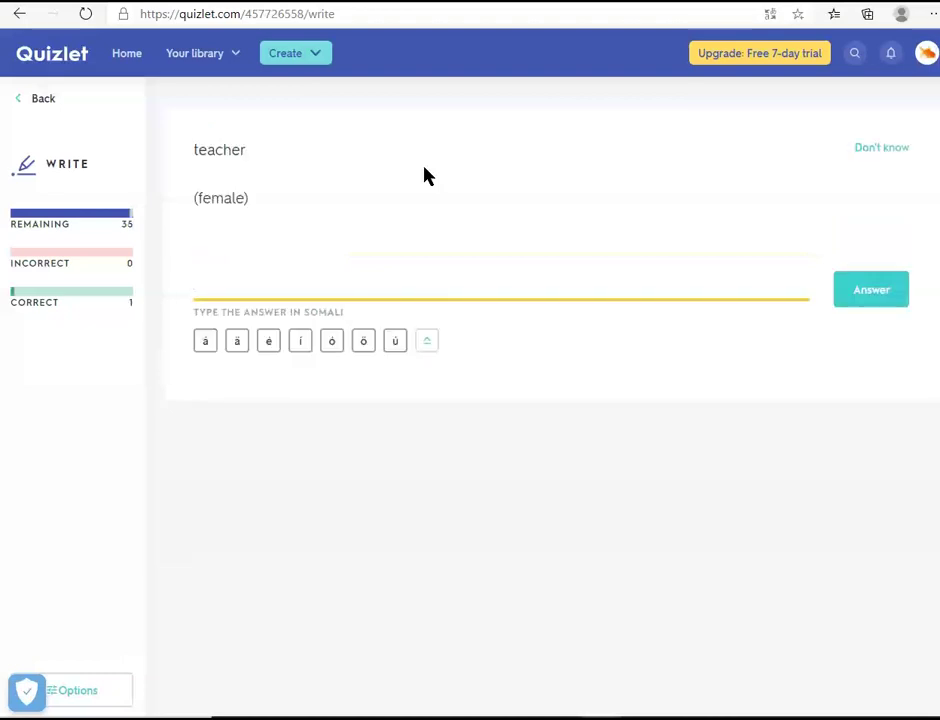
Step: Answer the Write questions with "macallimad" for female teacher and "toban" for ten
text(macallimad)
key(Return)
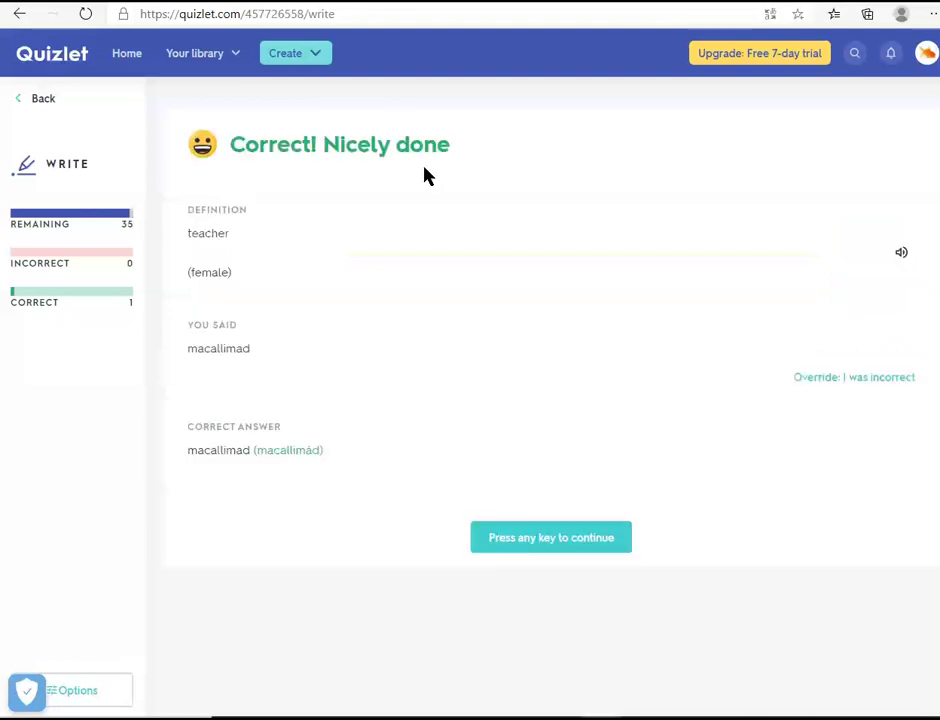
key(Return)
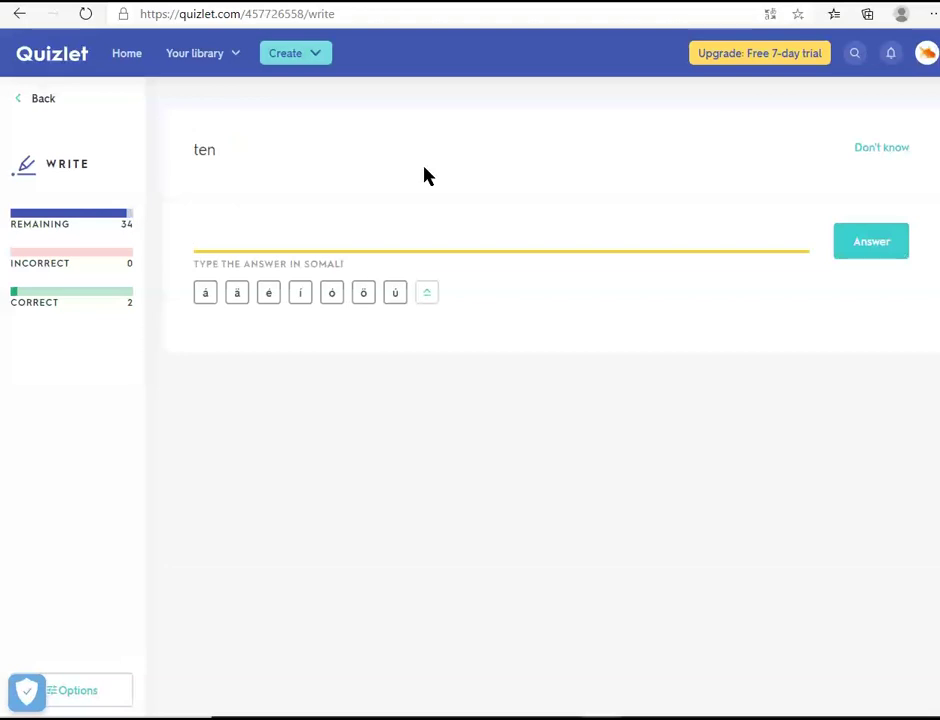
text(toban)
key(Return)
key(Return)
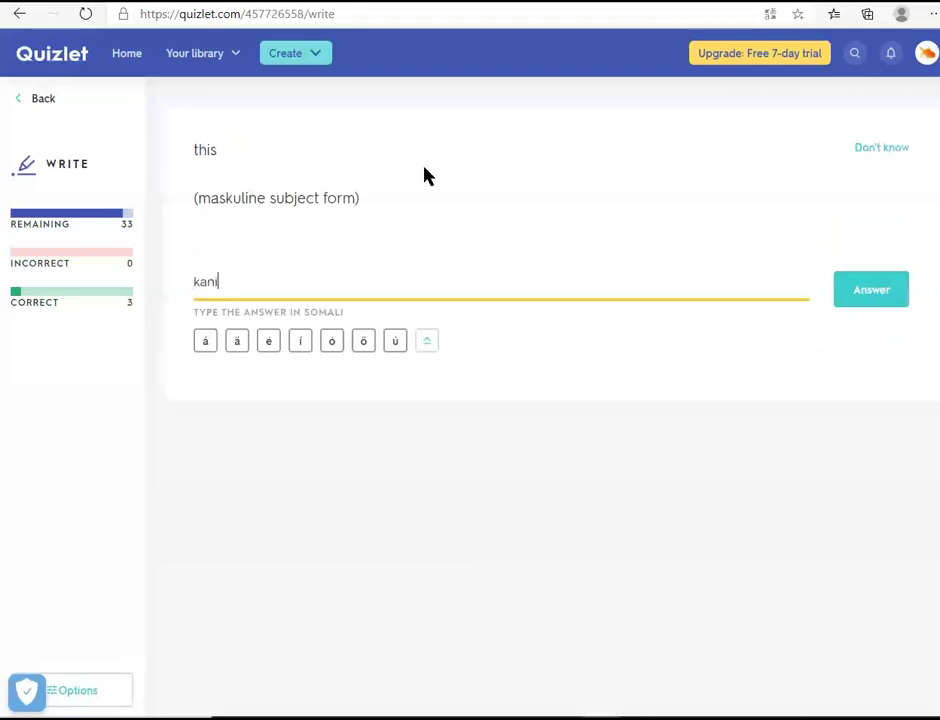
Step: Answer "kani" for the masculine subject form of this and "qor" for write, then return to the set page
key(Return)
key(Return)
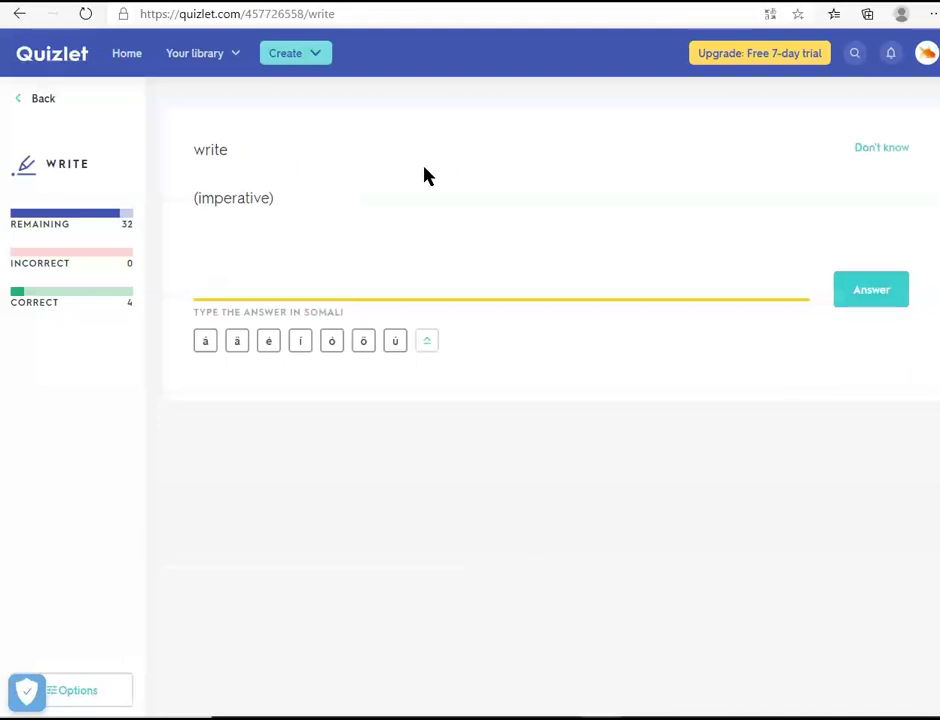
text(qor)
key(Return)
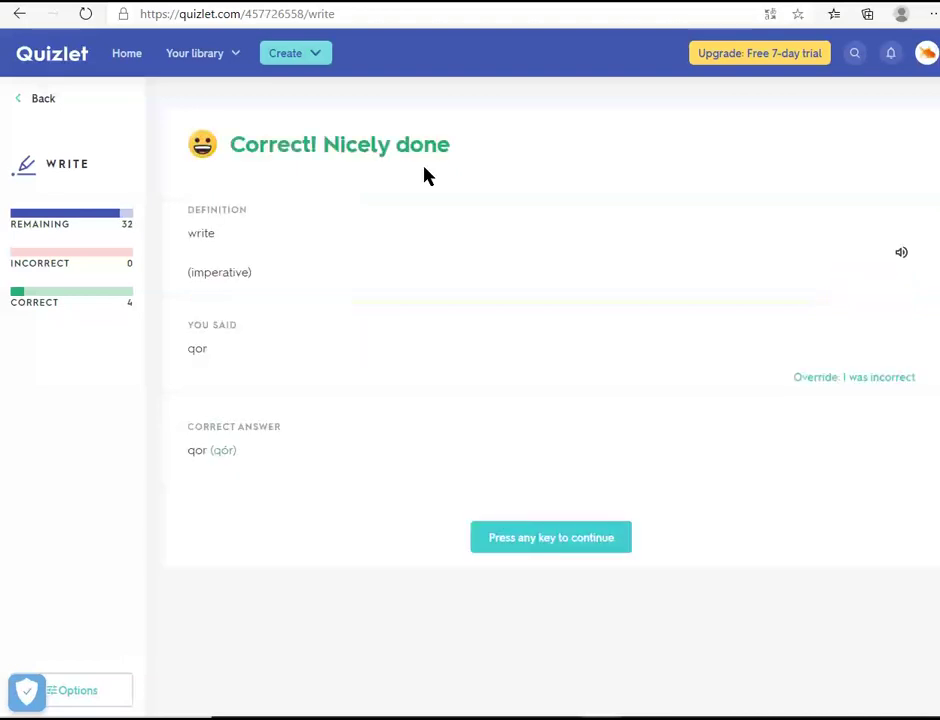
key(Return)
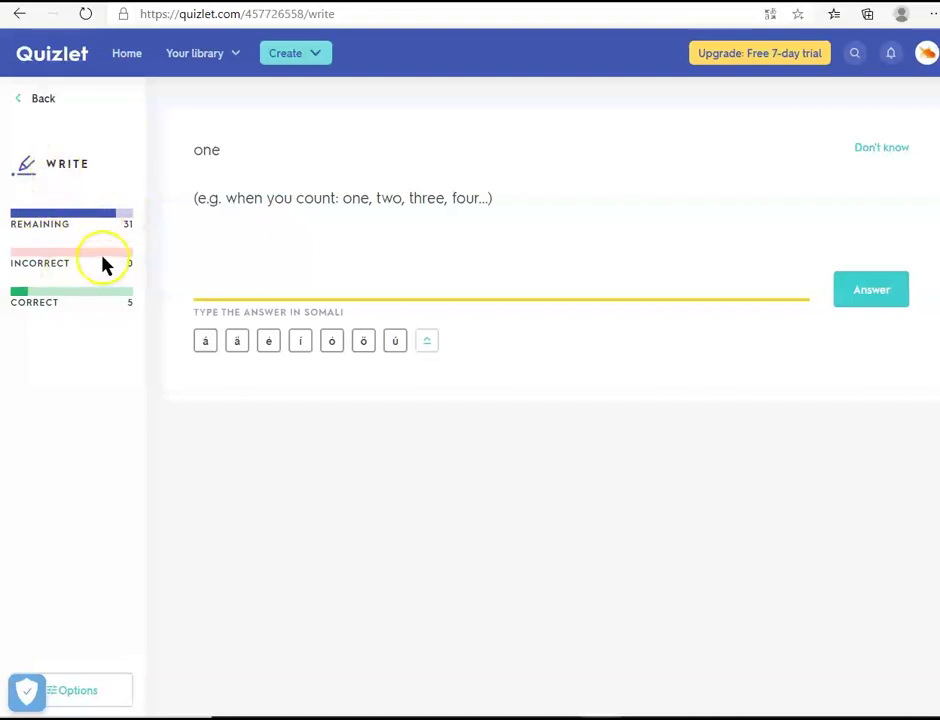
click(43, 102)
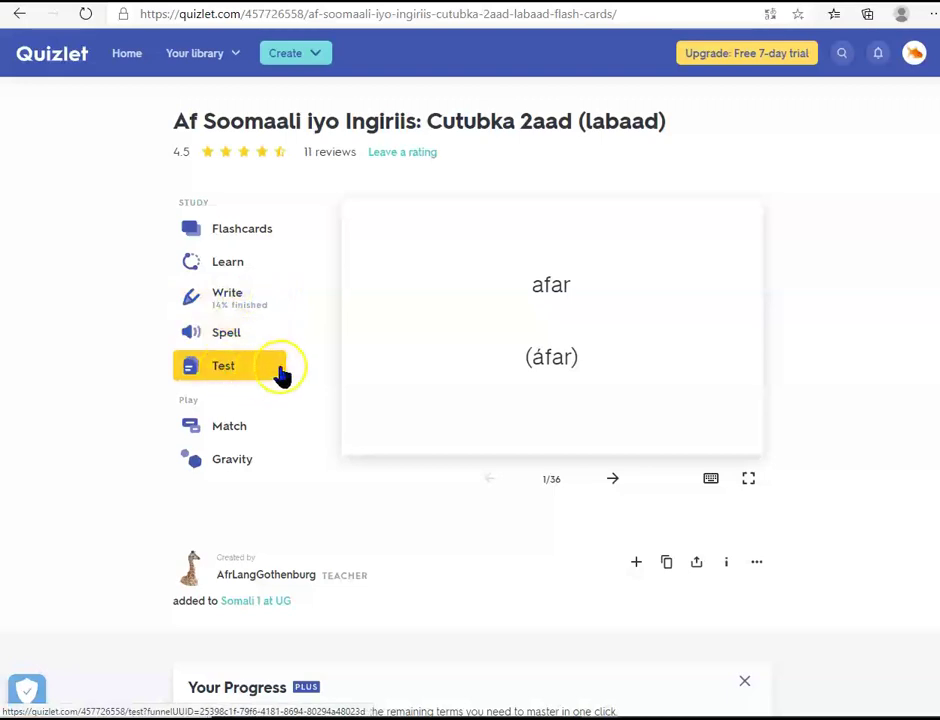
Step: Start Spell mode with audio playback and spell "oo" for and between two verbs or adjectives
click(225, 336)
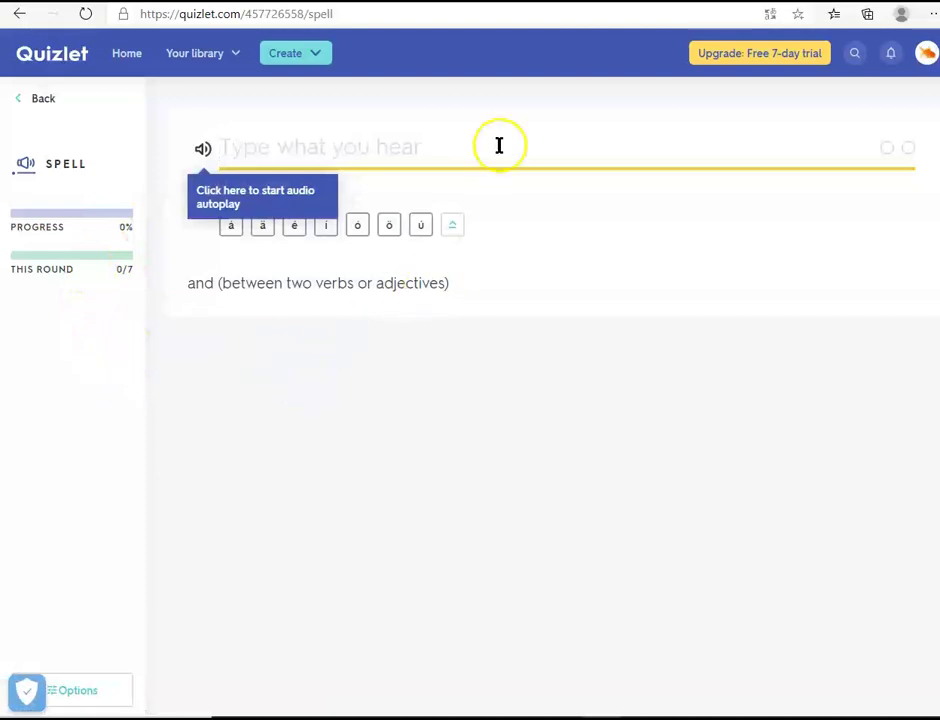
click(201, 149)
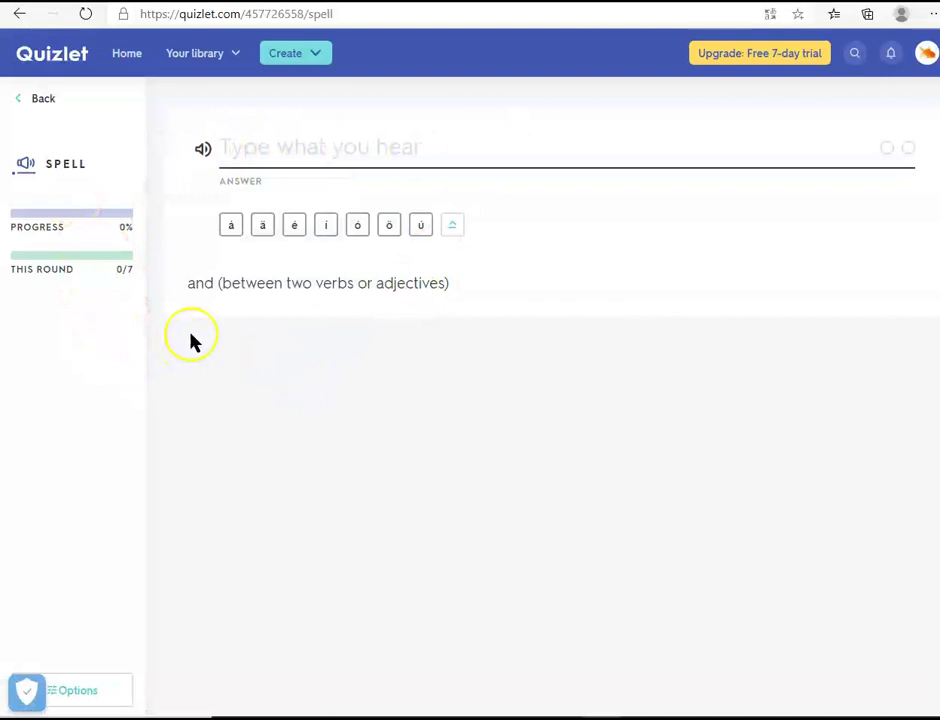
click(226, 150)
text(eo)
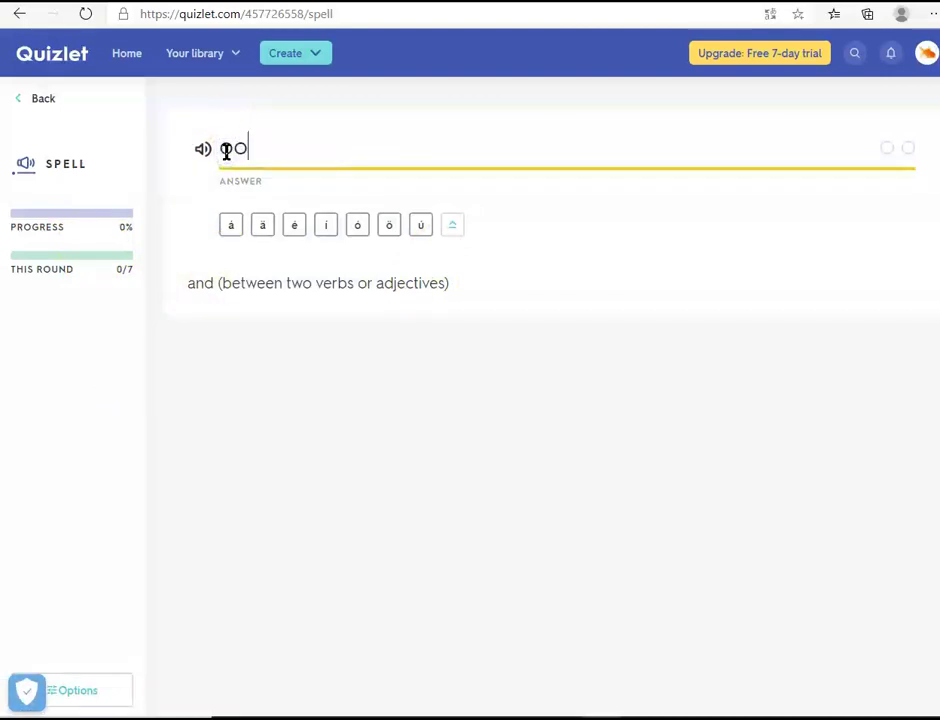
key(Return)
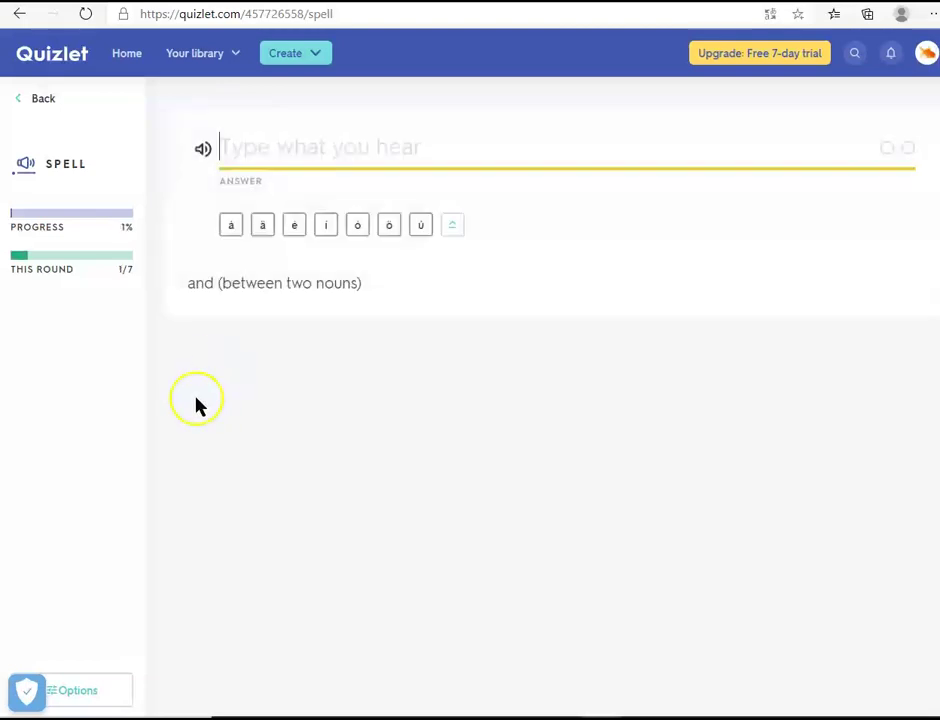
Step: Spell the following three words as "iyo" for and between two nouns, "siddeed" for eight, and "kan"
text(iyo)
key(Return)
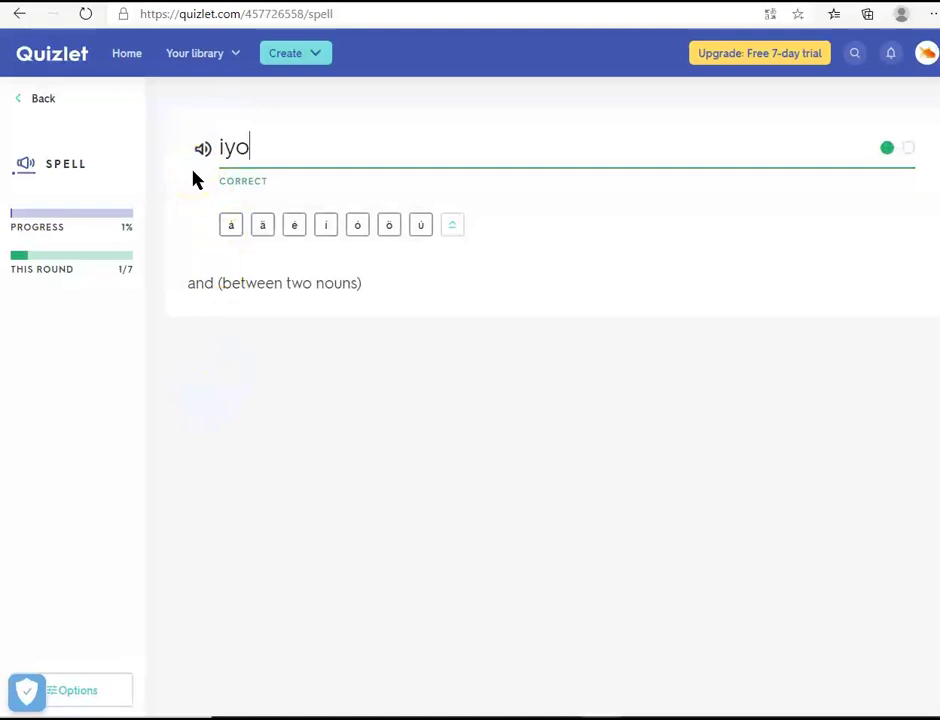
text(siddeed)
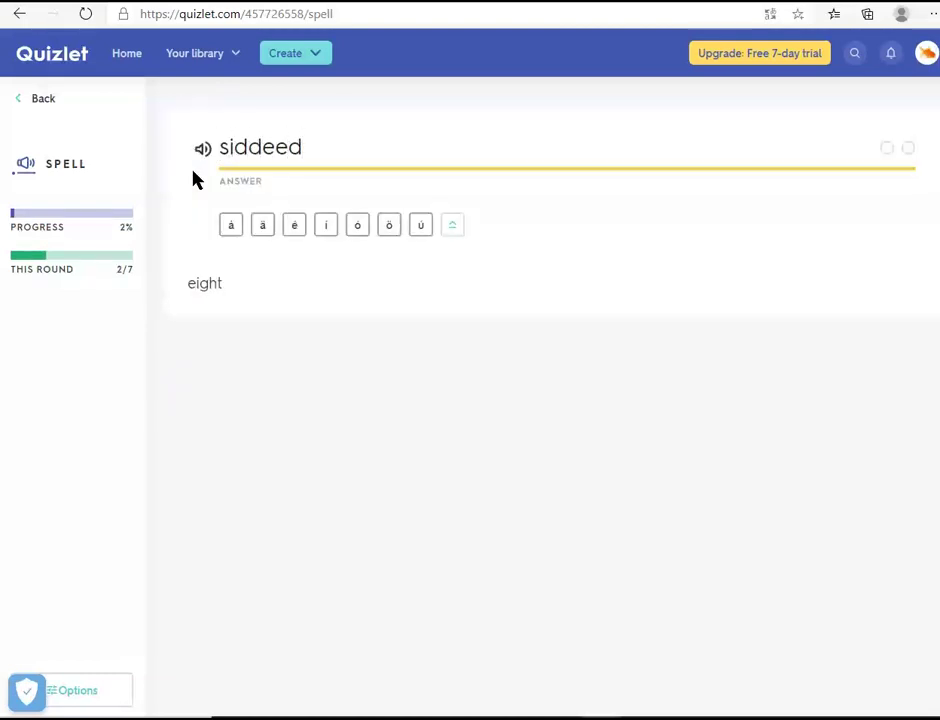
click(199, 300)
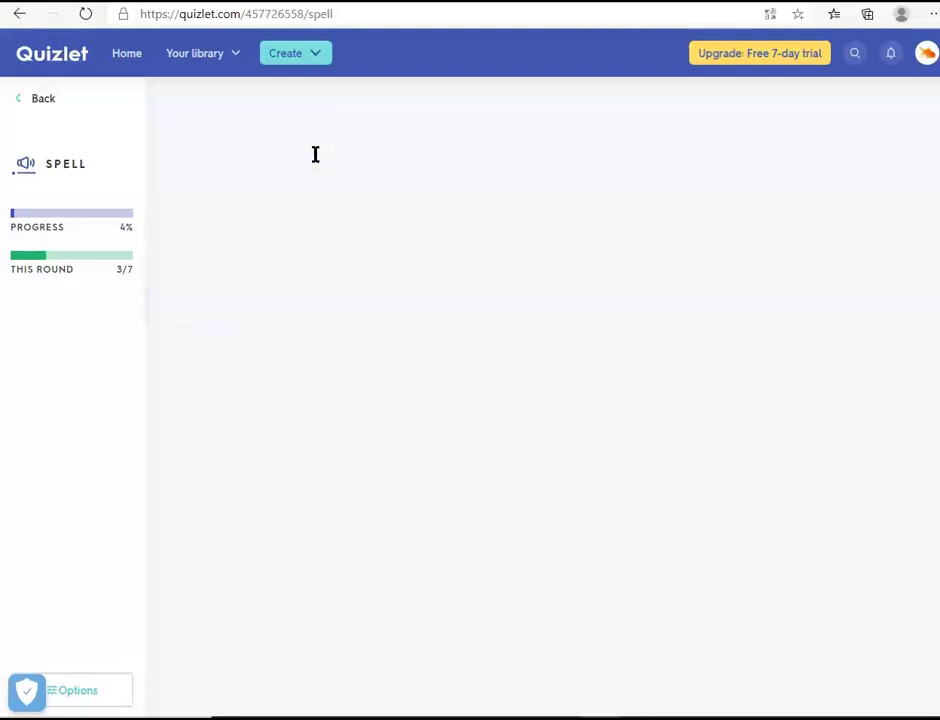
text(kan)
key(Return)
Step: Finish the Spell round with "arday" for male student, "waa" for the sentence particle and "sagaal" for nine, then return to the set
text(arday)
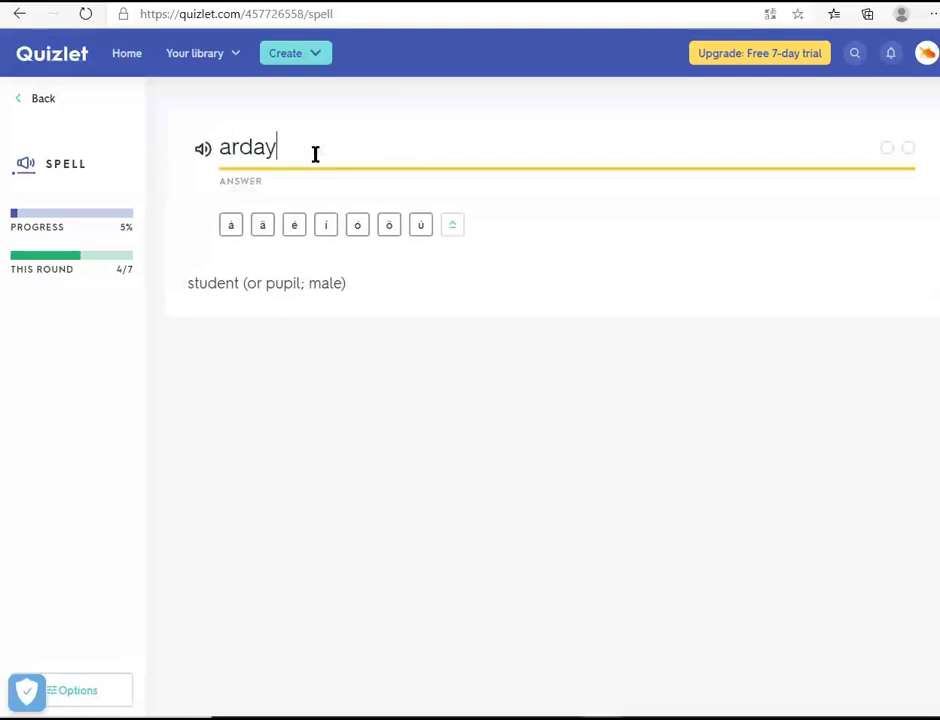
key(Return)
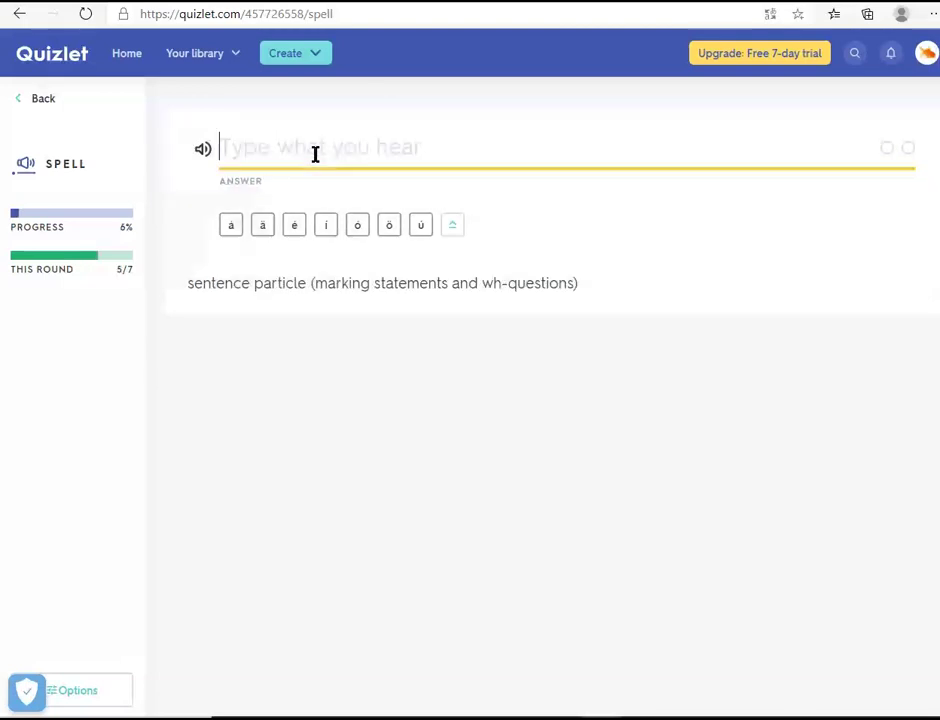
text(waa)
key(Return)
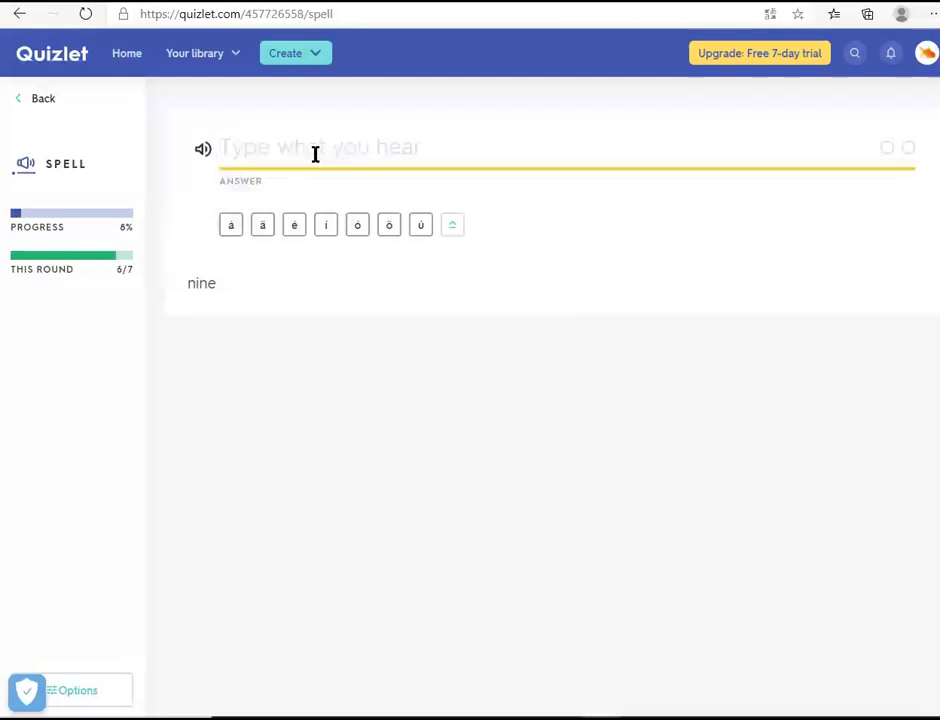
text(sagaal)
key(Return)
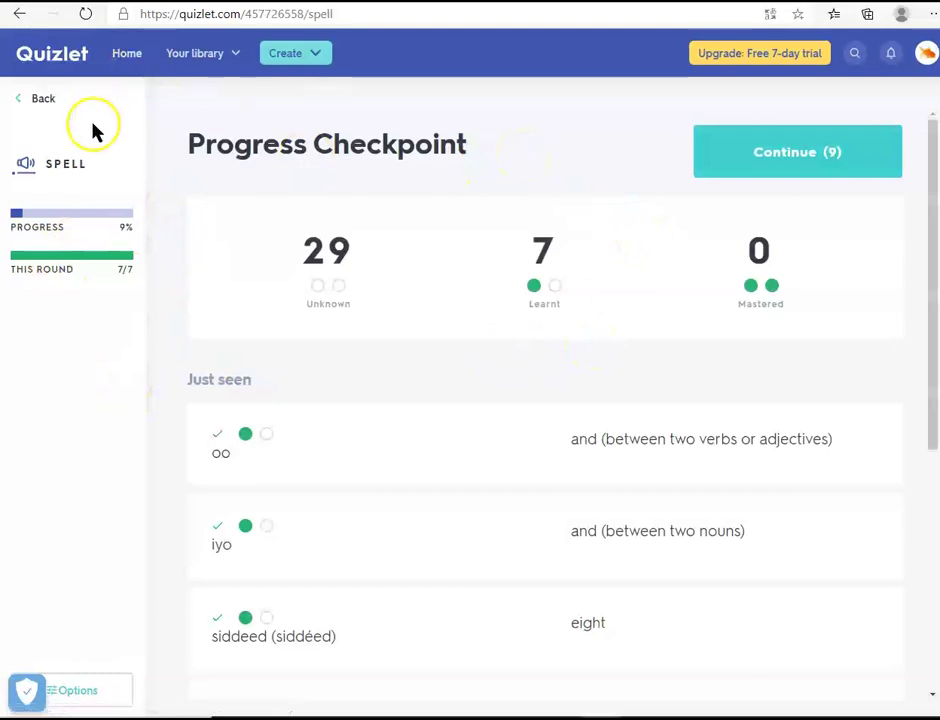
click(37, 100)
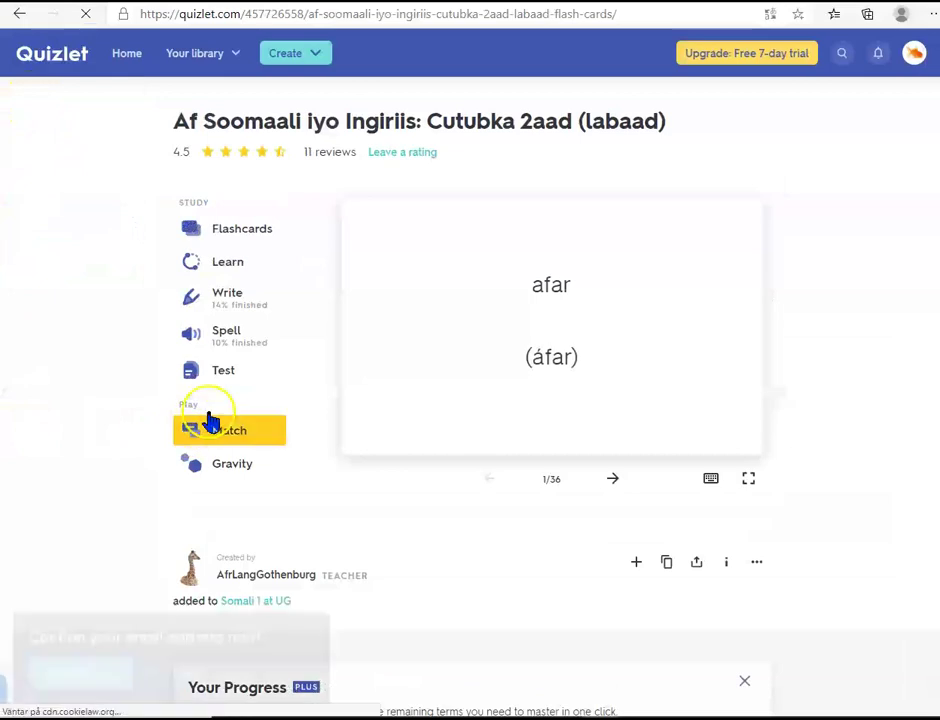
Step: Look through the written, matching, multiple-choice and true/false questions in Test mode, then return to the set page
click(226, 374)
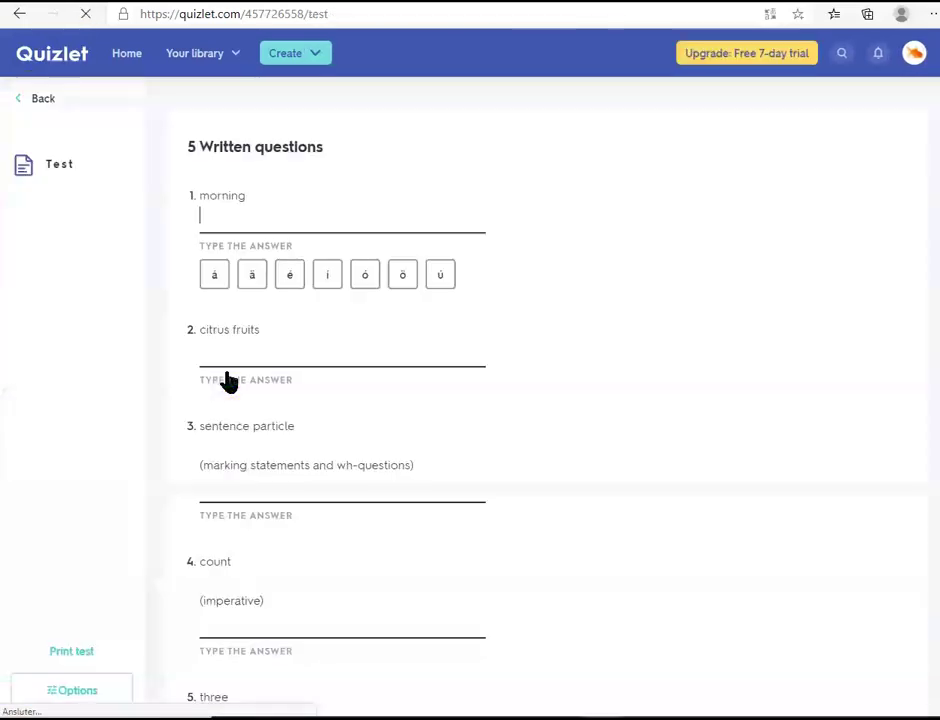
click(610, 228)
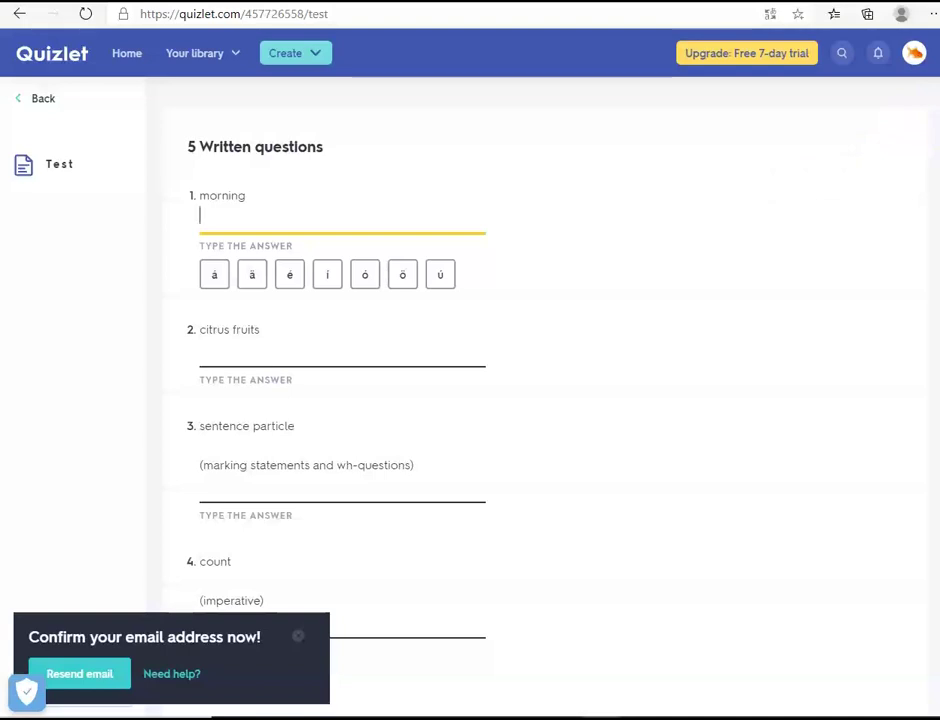
scroll(470, 400, down, 3)
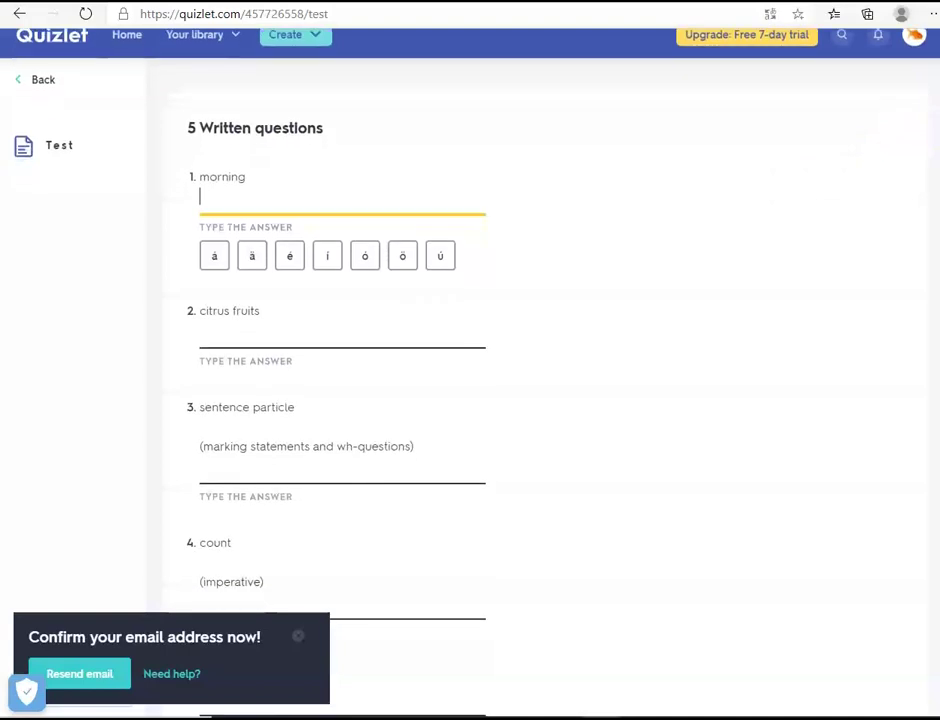
scroll(470, 400, down, 20)
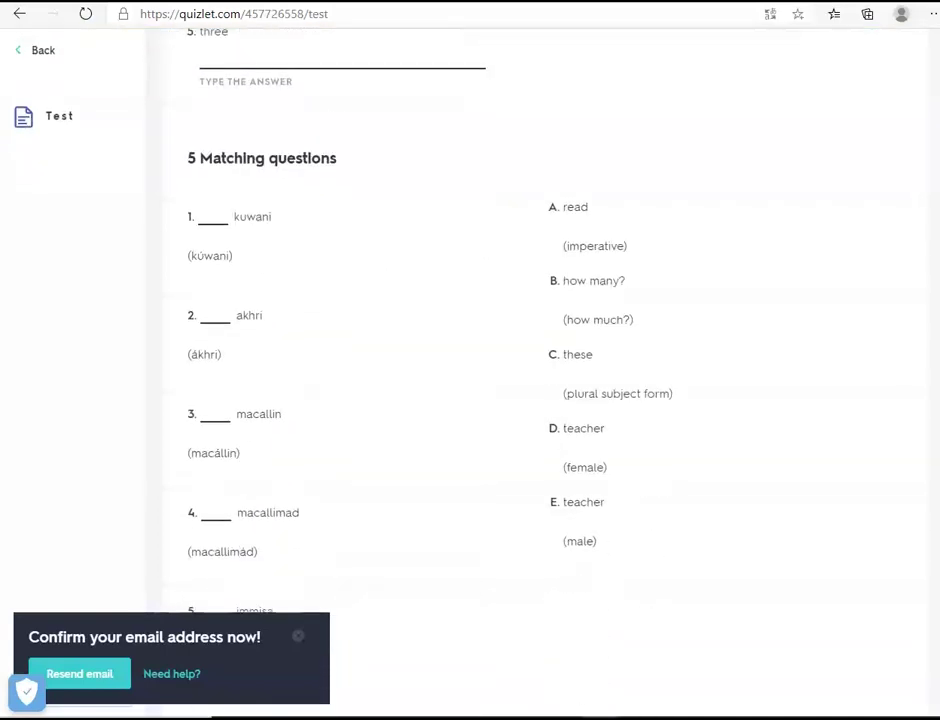
scroll(470, 400, down, 20)
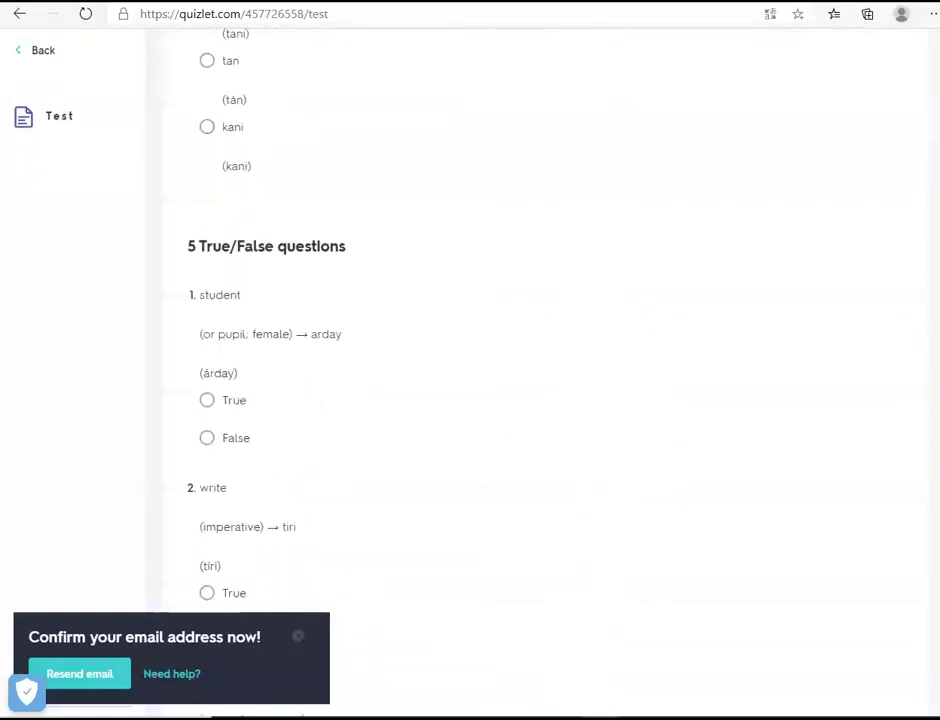
scroll(470, 400, up, 20)
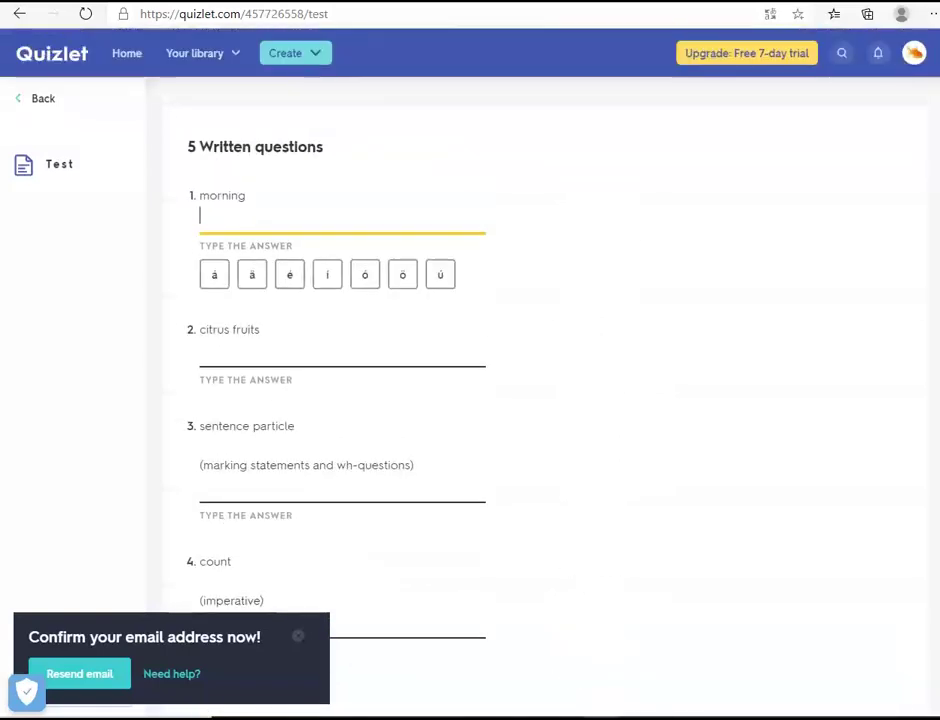
click(38, 100)
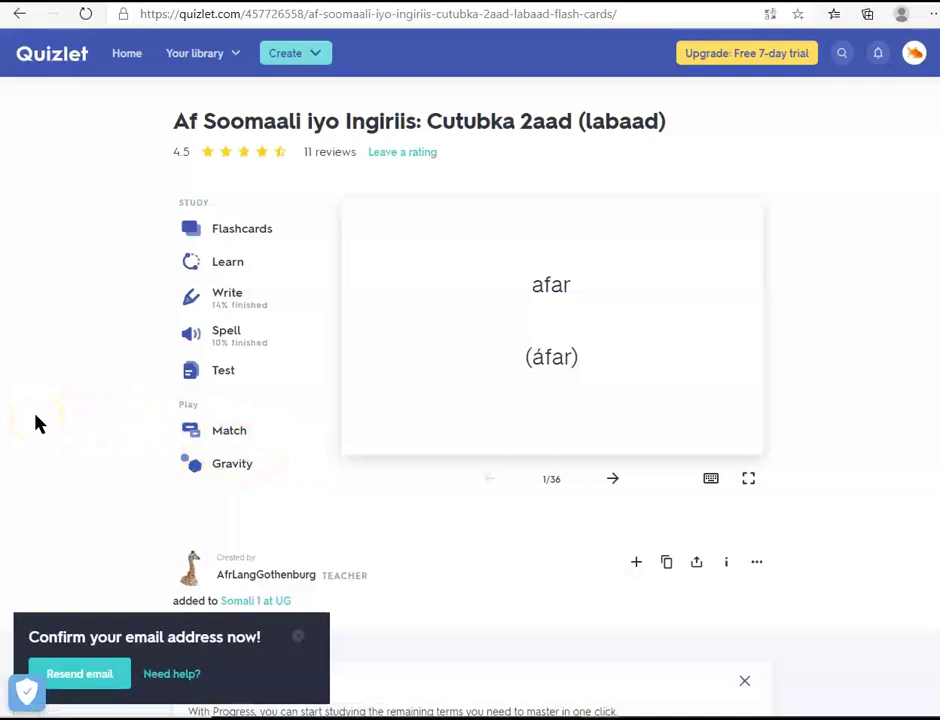
Step: Start a Match game and pair "afar" with four, "immisa" with how many, and "sagaal" with nine
click(224, 433)
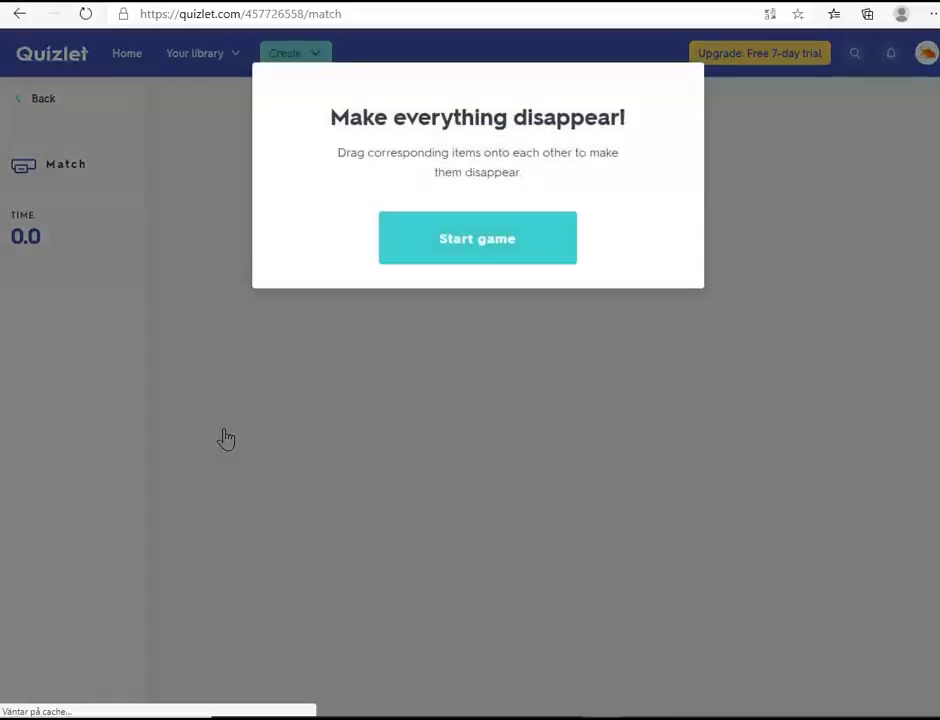
click(512, 232)
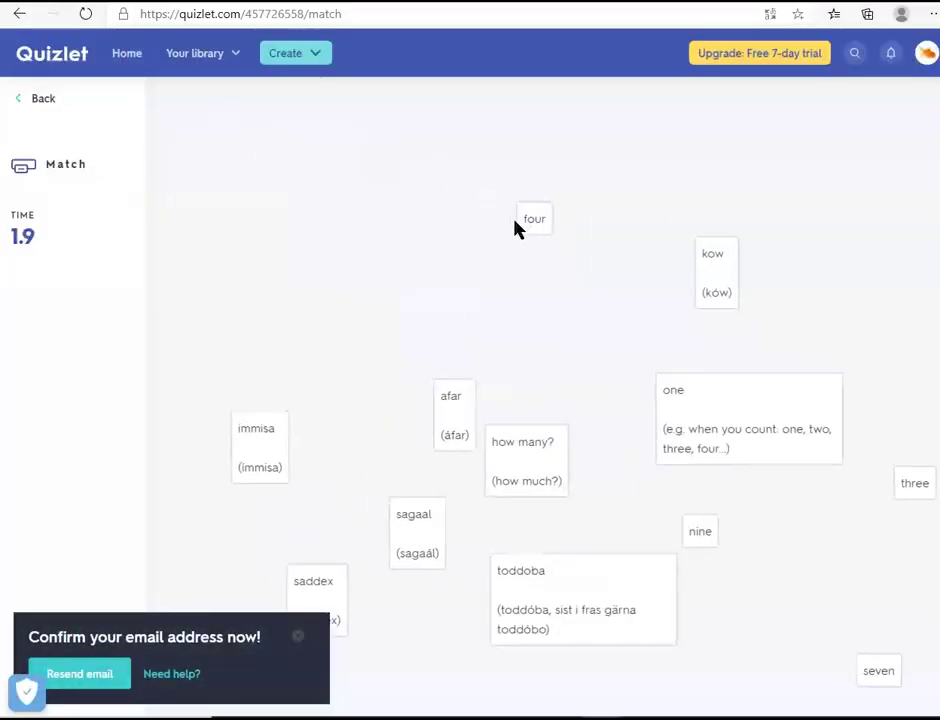
drag(445, 405, 538, 207)
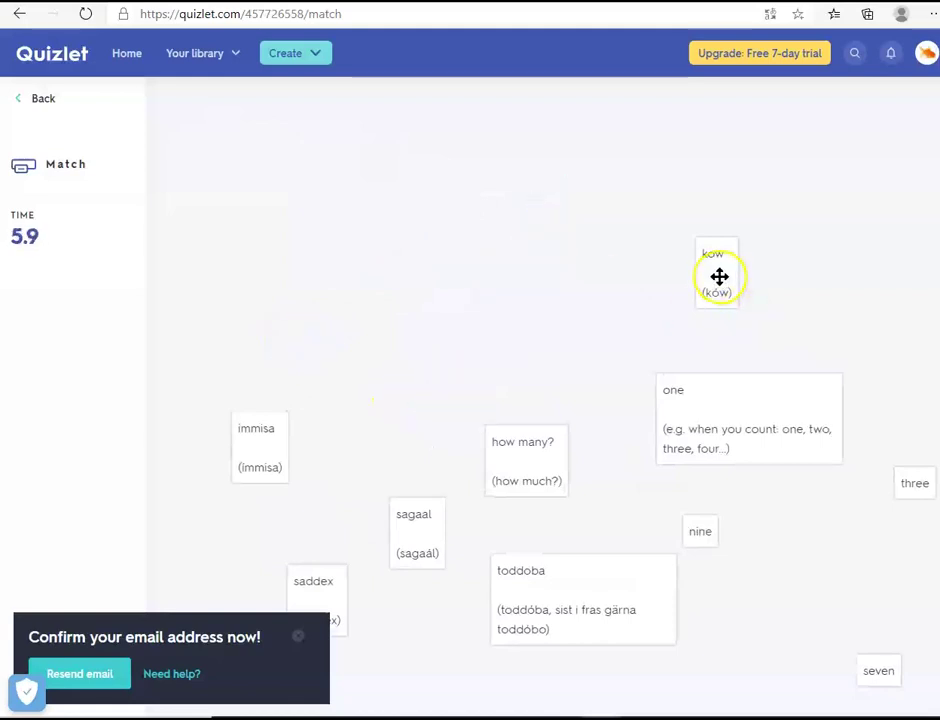
drag(540, 476, 279, 440)
drag(682, 527, 409, 520)
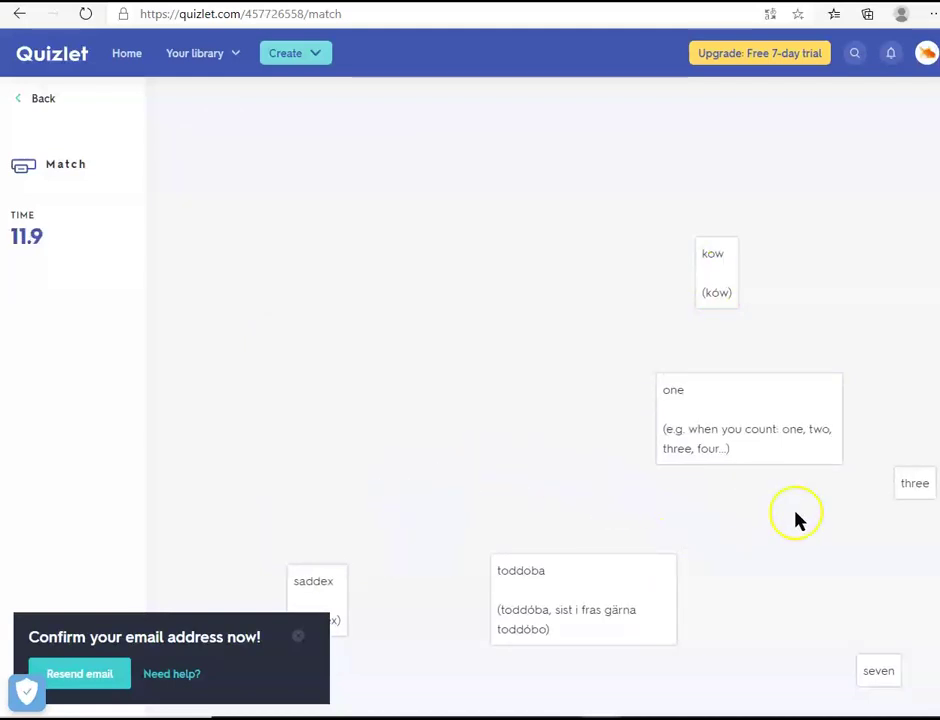
Step: Finish the Match game by pairing "saddex" with three, "toddoba" with seven and "kow" with one, then return to the set page
drag(914, 483, 320, 576)
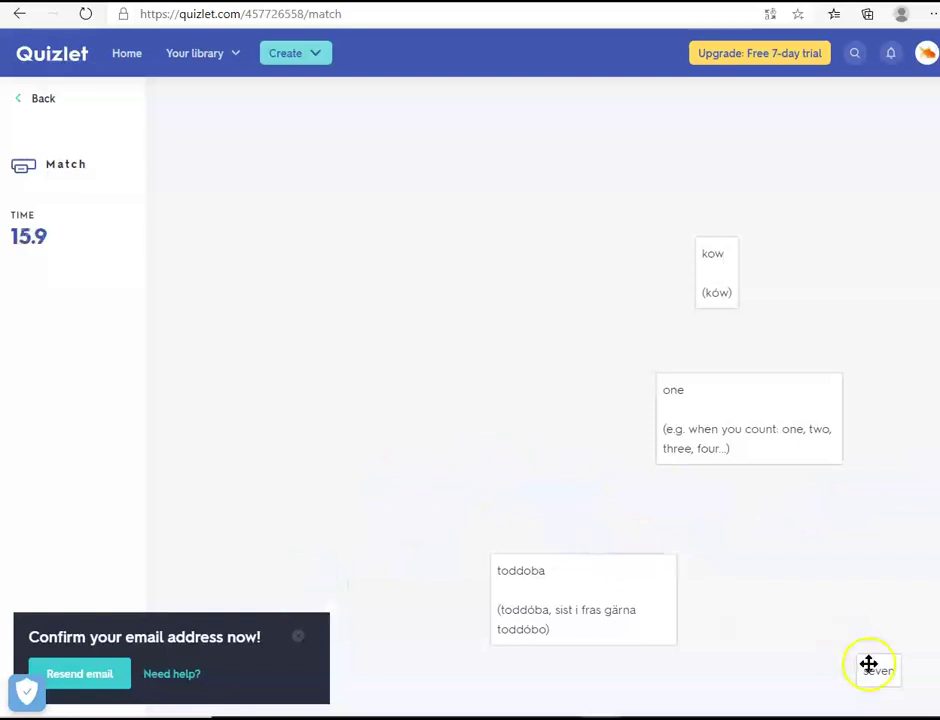
drag(886, 672, 600, 606)
drag(705, 397, 730, 284)
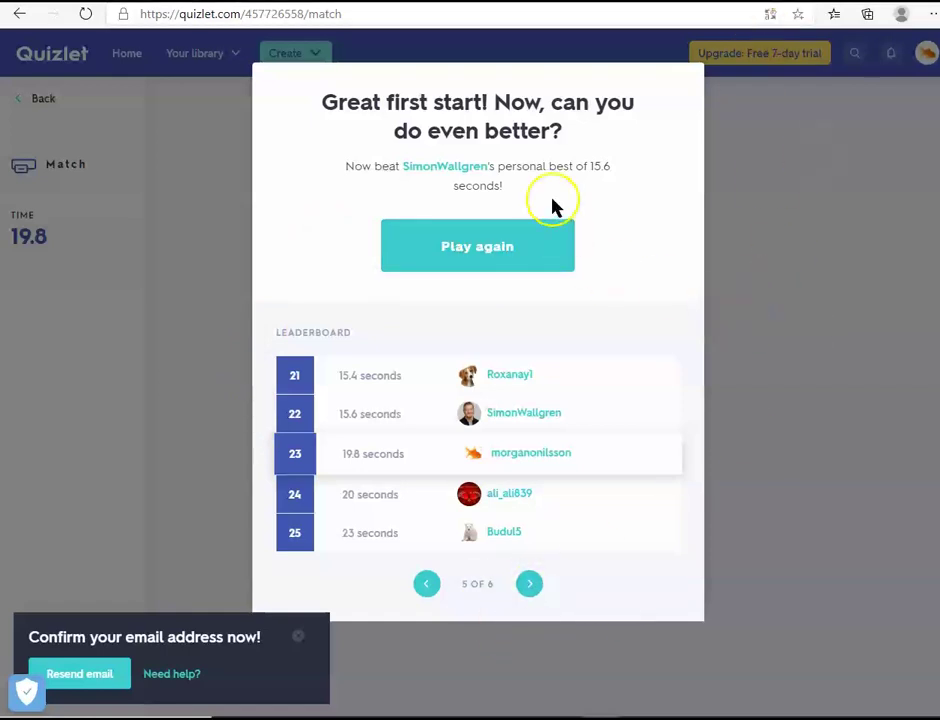
click(175, 139)
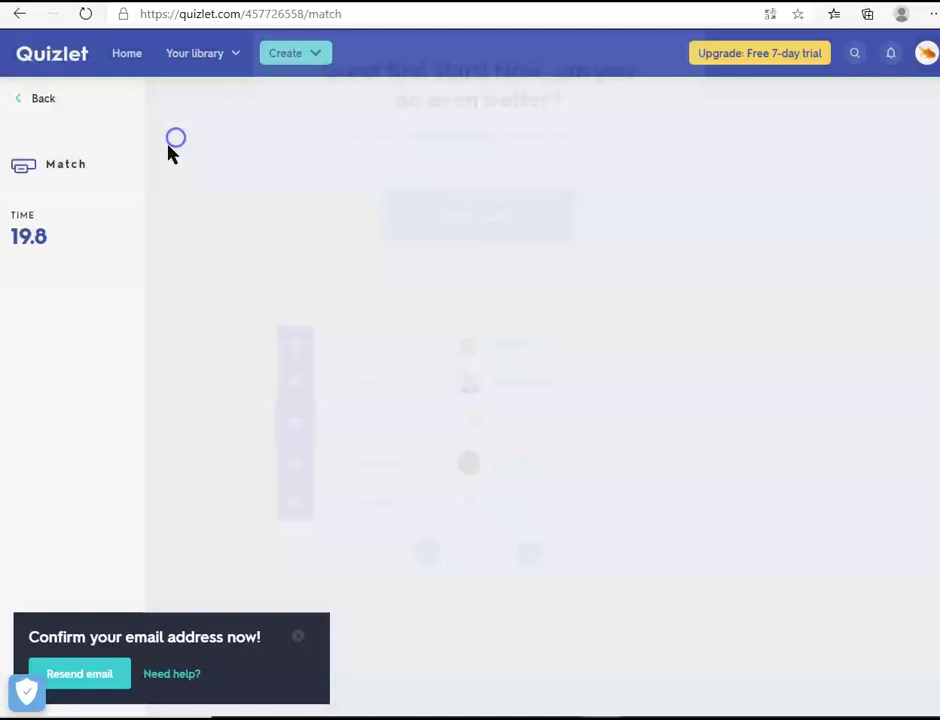
click(40, 100)
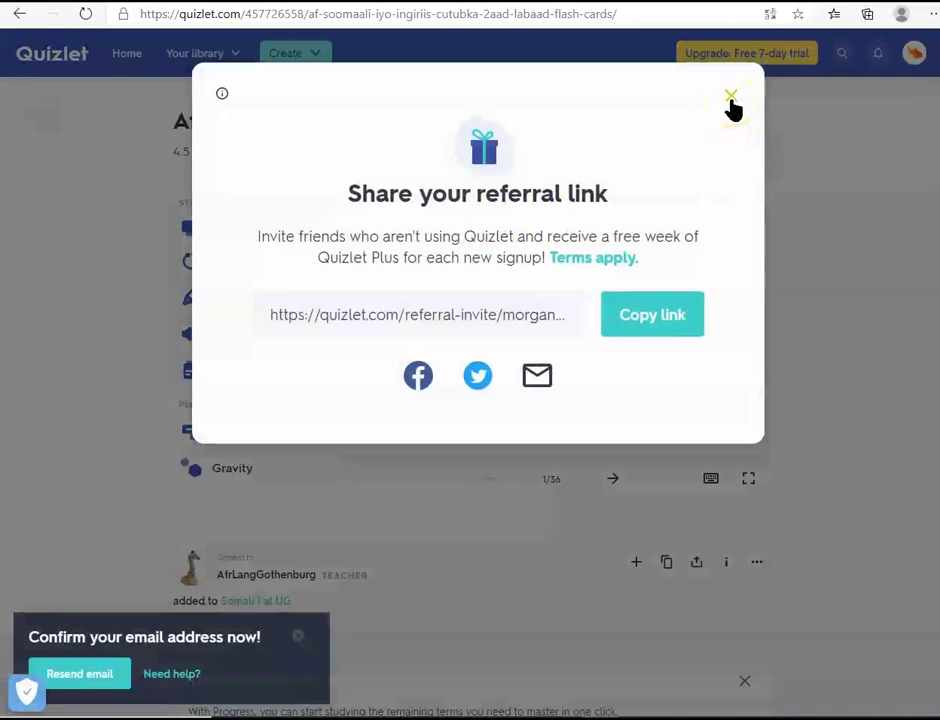
Step: Resend the account confirmation email and dismiss the referral-link and thank-the-creator pop-ups
click(731, 99)
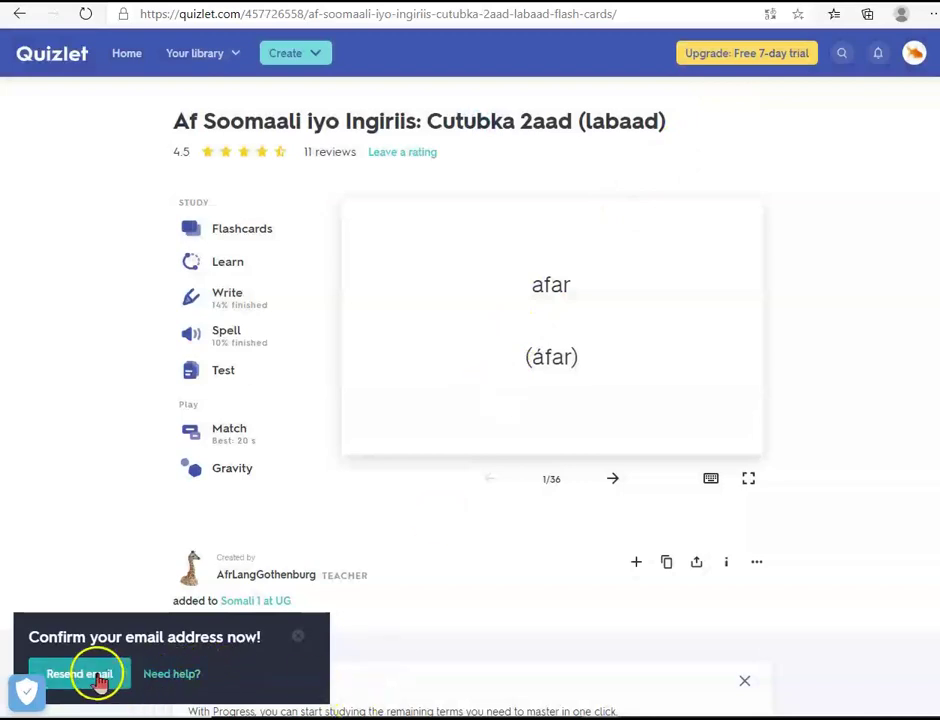
click(99, 678)
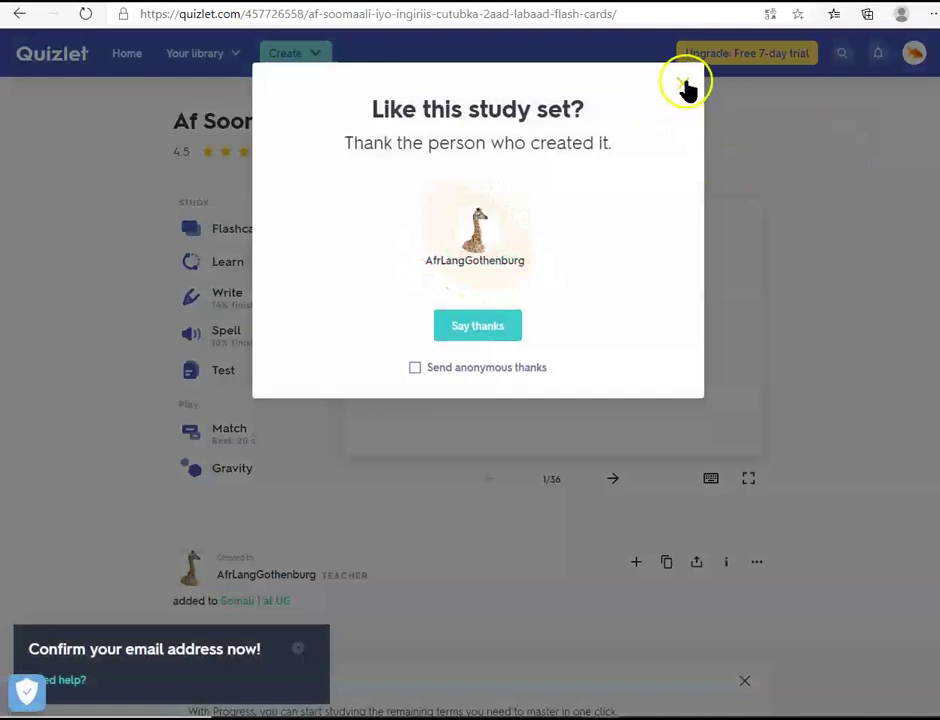
click(684, 84)
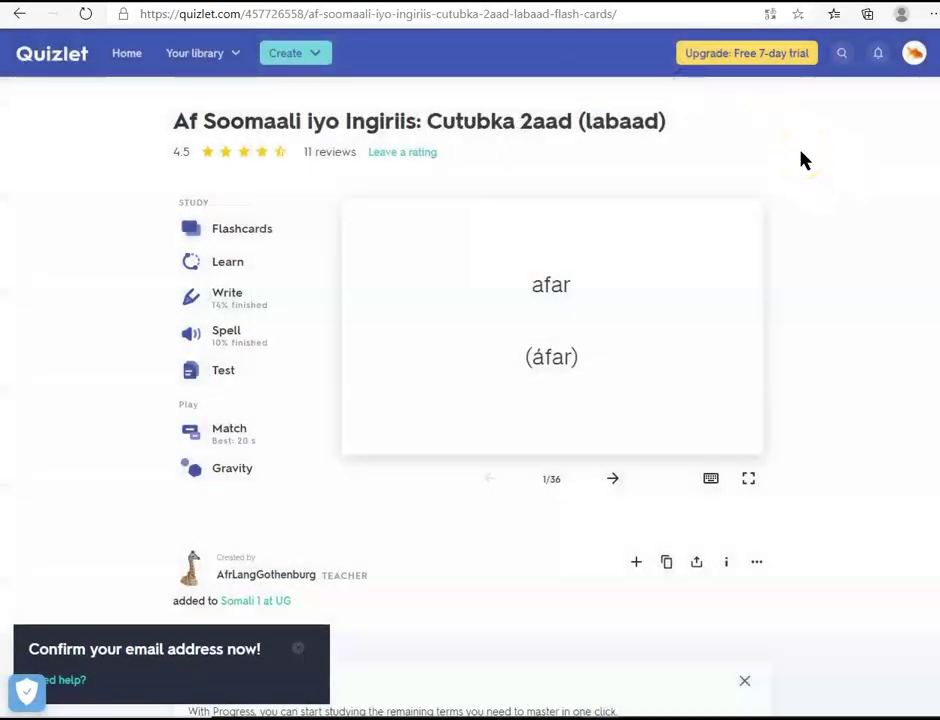
Step: Preview the set page's printout without printing, then check the progress in Learn mode and return to the set page
key(ctrl+p)
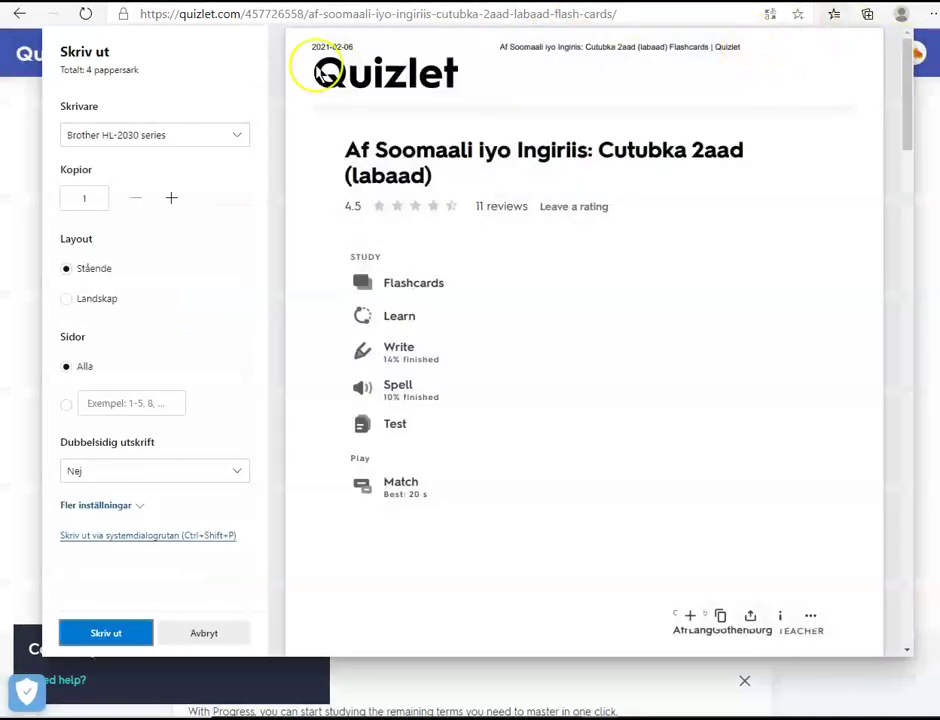
key(Escape)
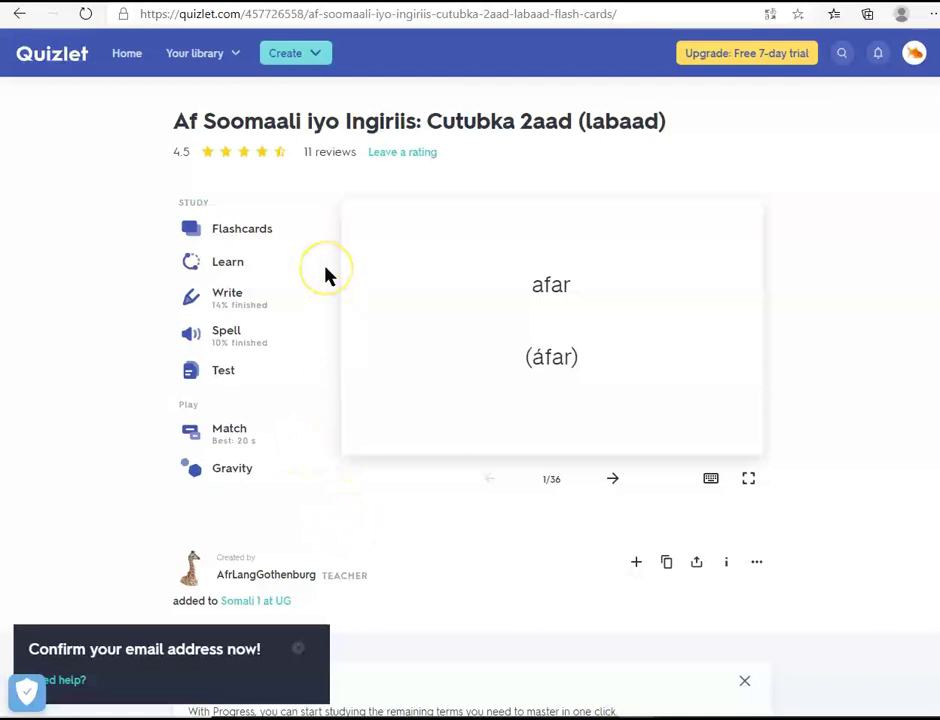
click(236, 268)
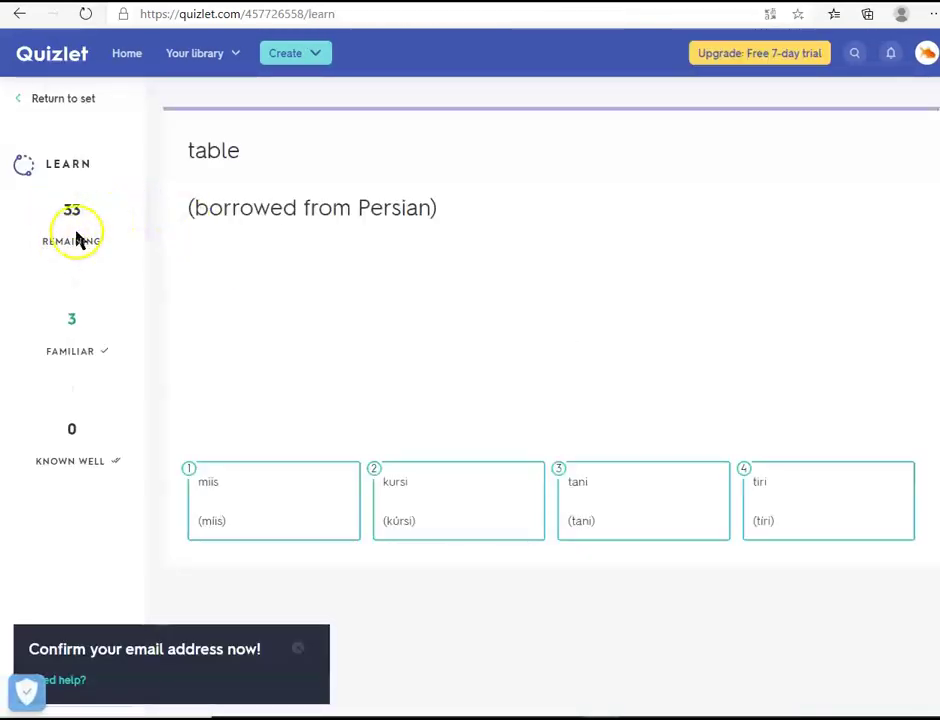
click(38, 98)
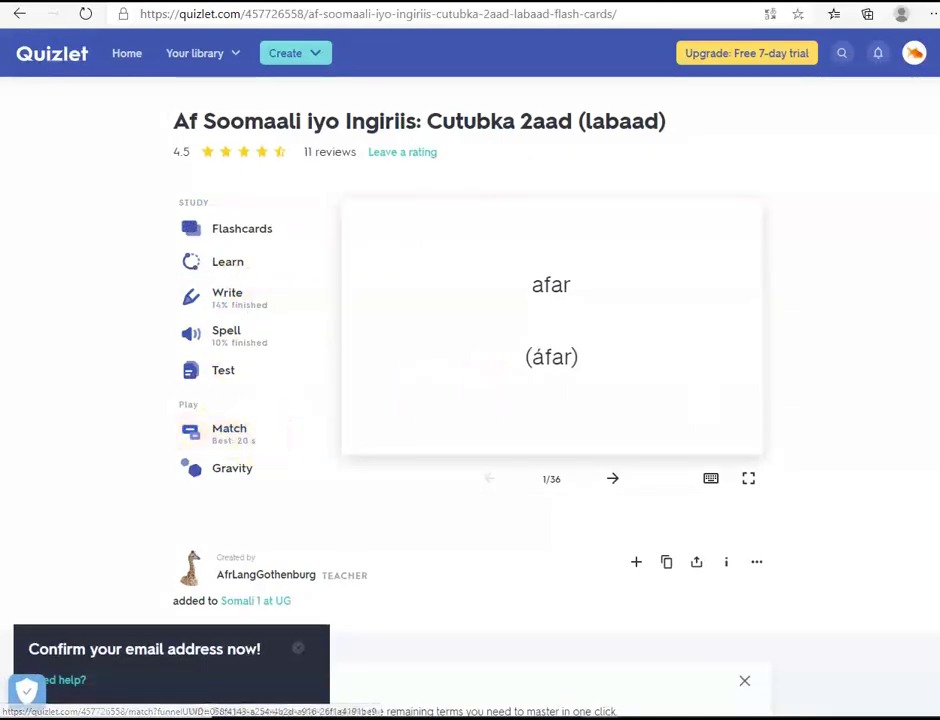
Step: Place the Photos window showing Skärmklipp.JPG beside the study-mode list and compare its mode icons with the list
drag(869, 275, 679, 9)
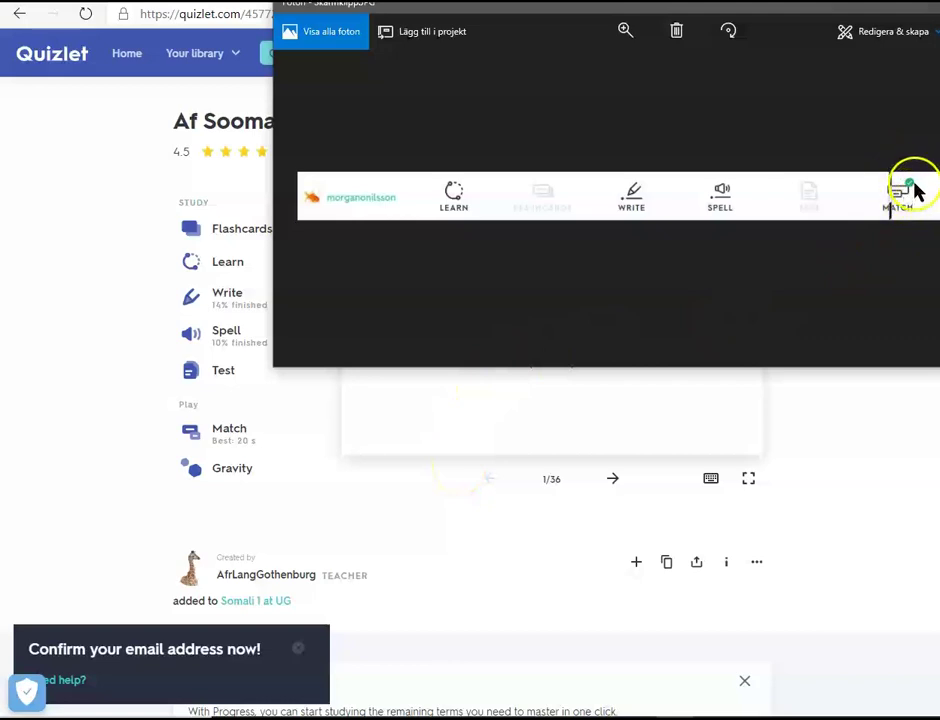
drag(475, 12, 556, 46)
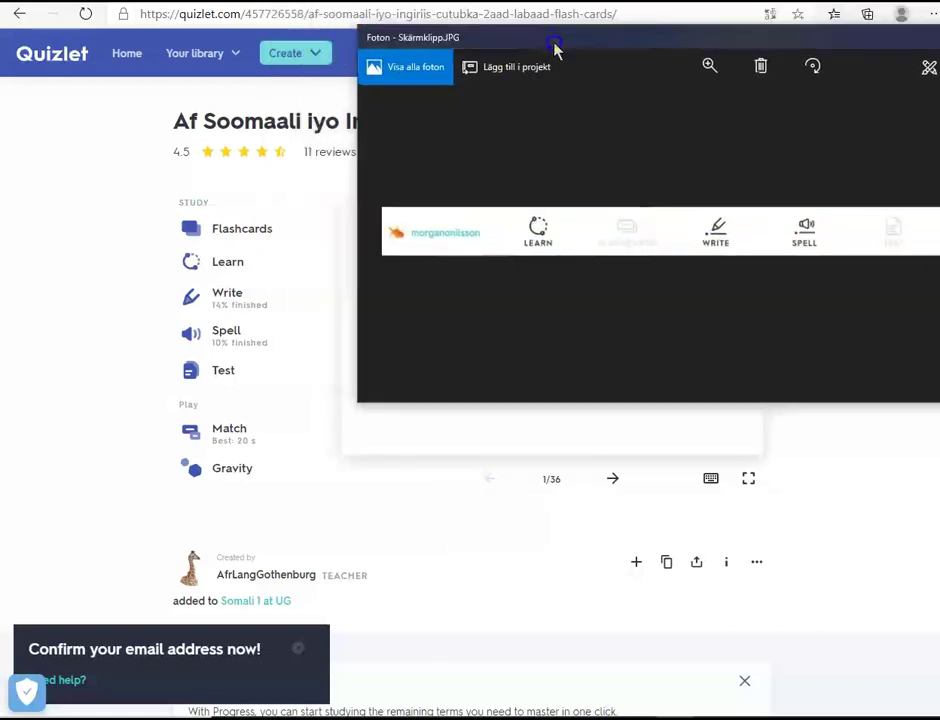
click(246, 230)
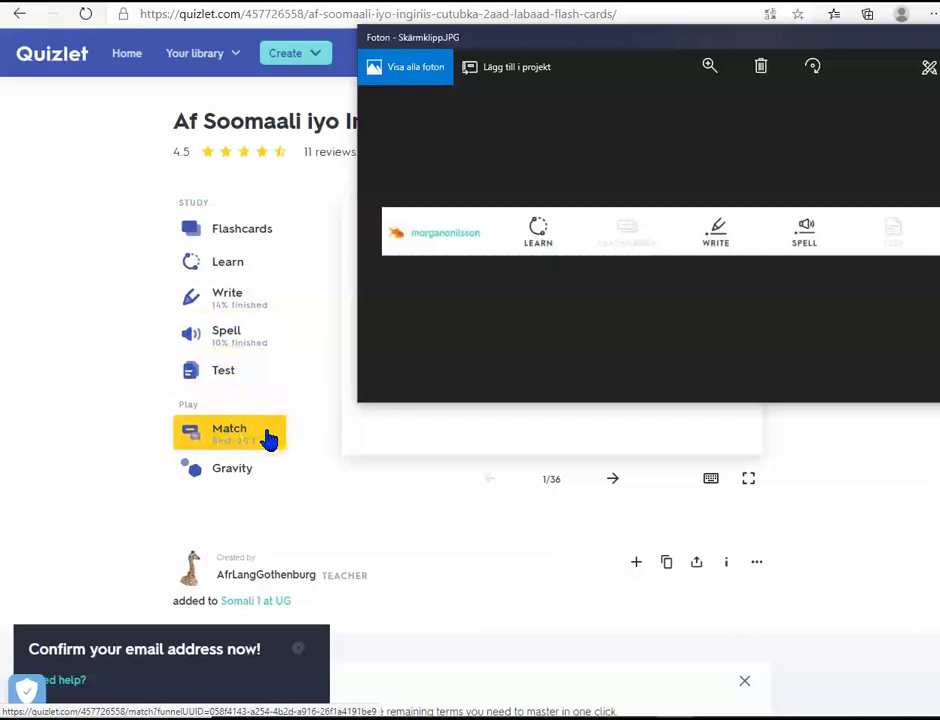
click(260, 478)
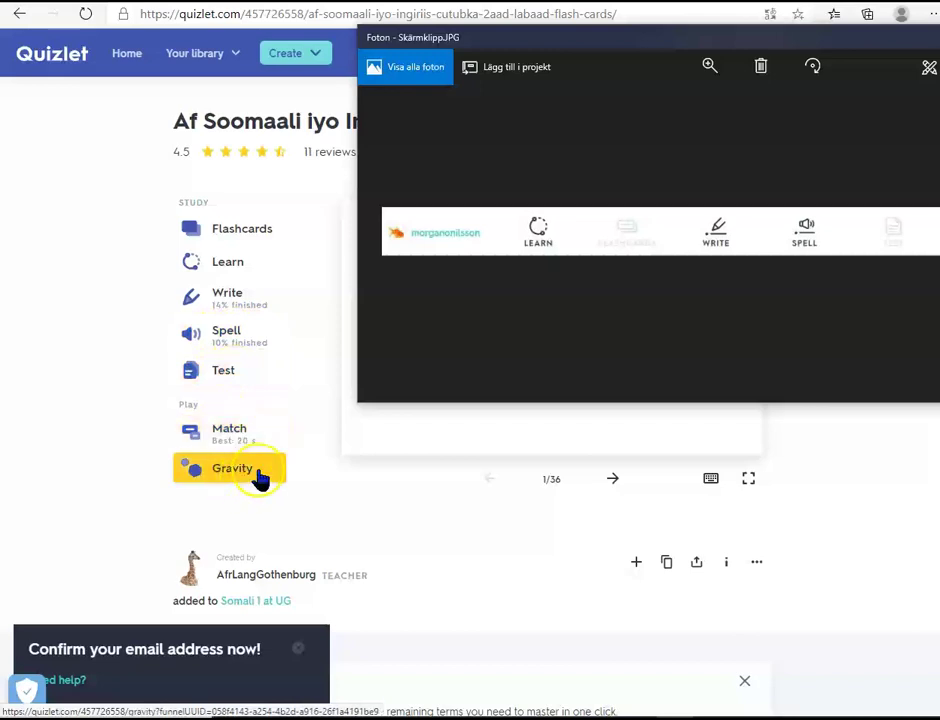